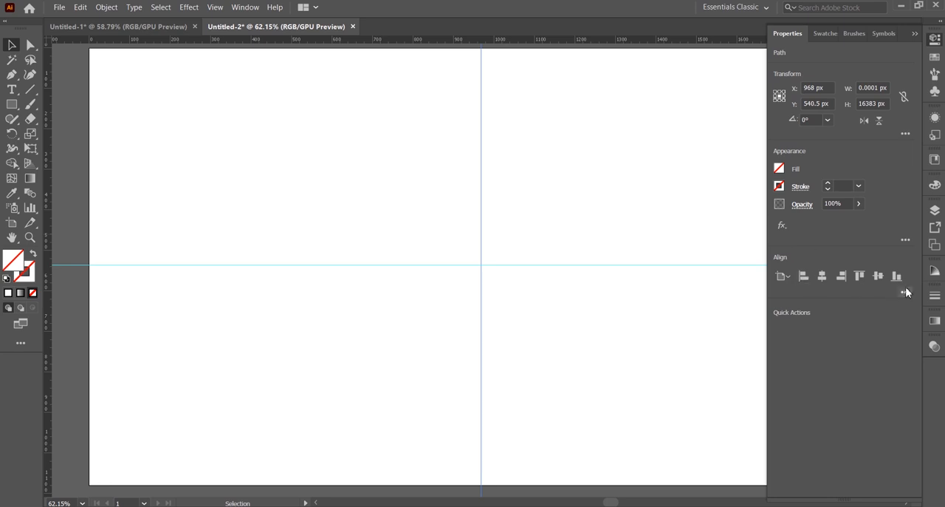
# Step: Align the selected vertical guide to the horizontal center of the artboard
pyautogui.click(906, 292)
pyautogui.click(896, 400)
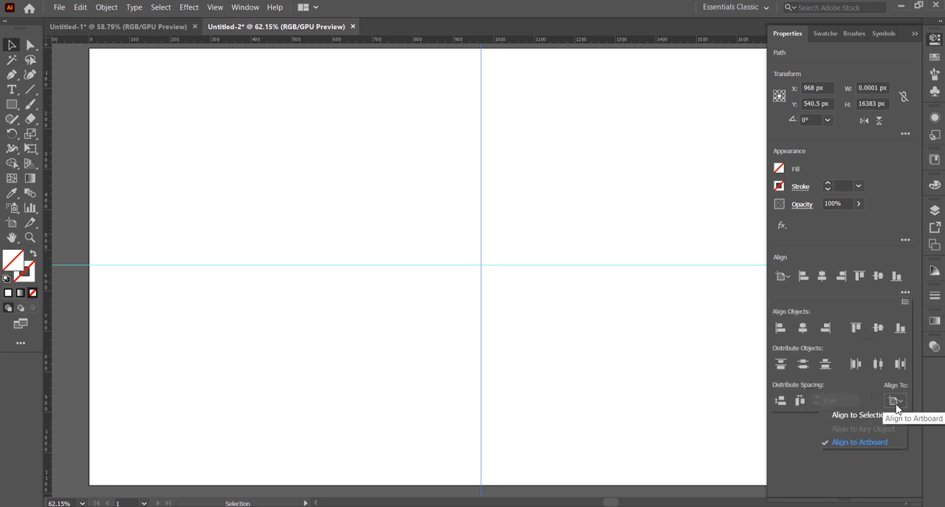
pyautogui.click(873, 441)
pyautogui.click(804, 333)
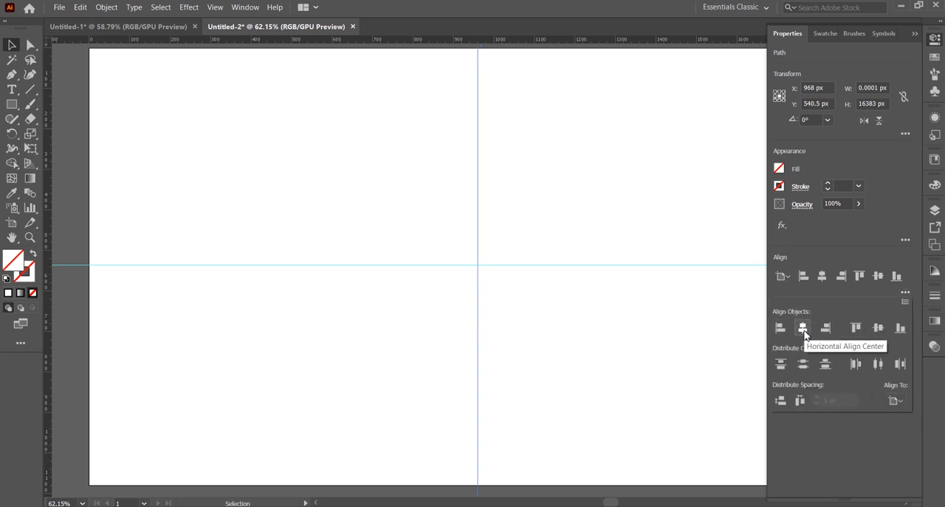
# Step: Align the horizontal guide to the vertical center of the artboard
pyautogui.click(600, 285)
pyautogui.click(628, 264)
pyautogui.click(906, 293)
pyautogui.click(896, 400)
pyautogui.click(868, 442)
pyautogui.click(878, 327)
pyautogui.click(914, 34)
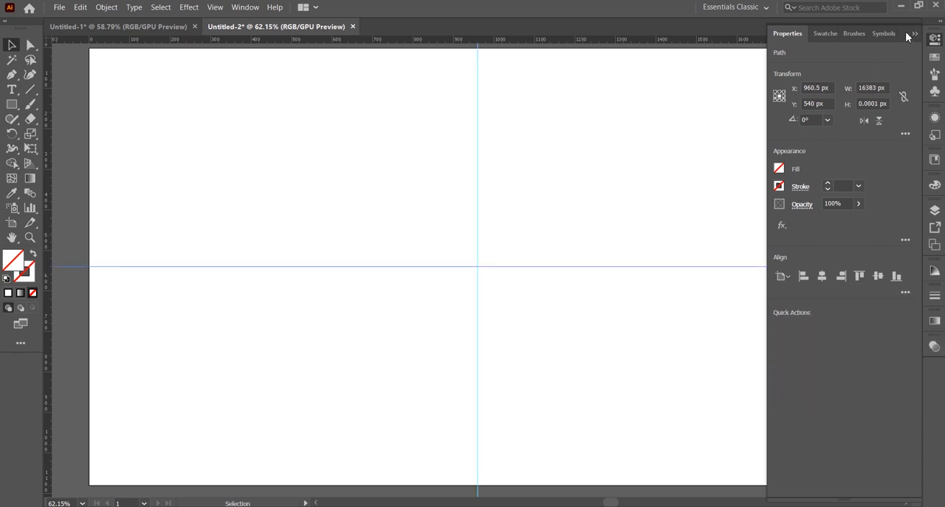
pyautogui.click(914, 34)
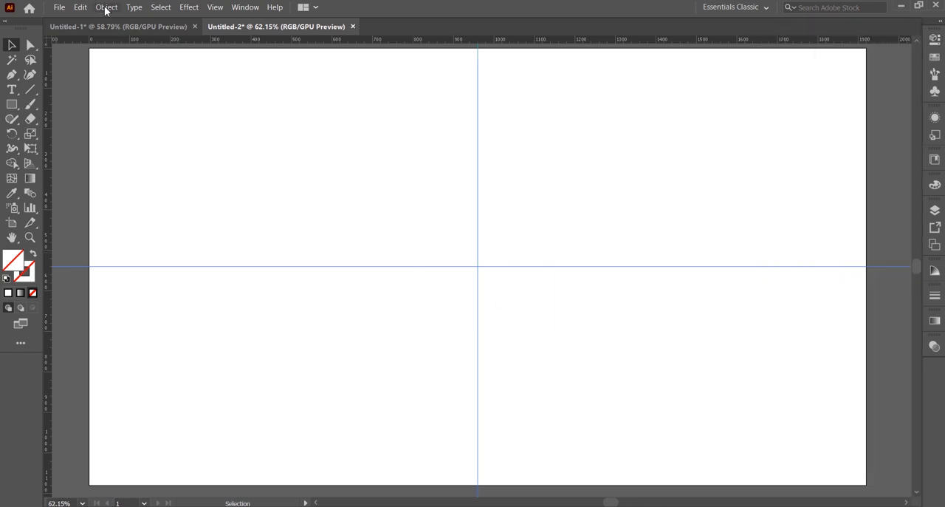
# Step: Lock both center guides in place
pyautogui.click(81, 8)
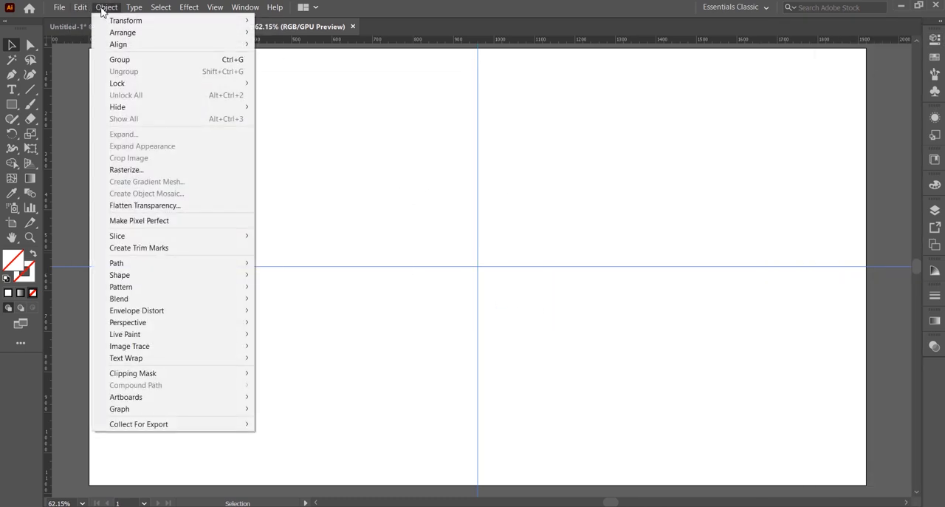
pyautogui.moveTo(190, 86)
pyautogui.click(312, 104)
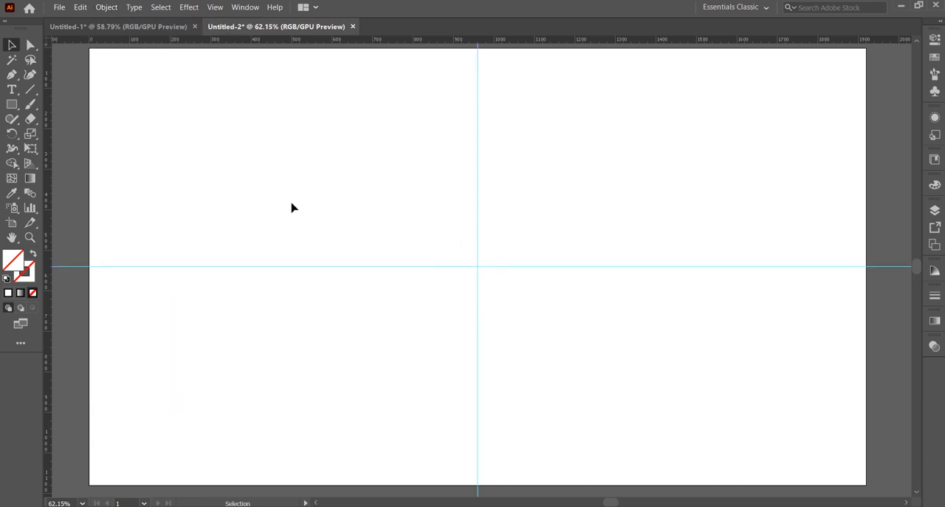
# Step: Create a circle 75 px wide and 75 px high with the Ellipse tool
pyautogui.moveTo(12, 105); pyautogui.dragTo(63, 133)
pyautogui.click(395, 218)
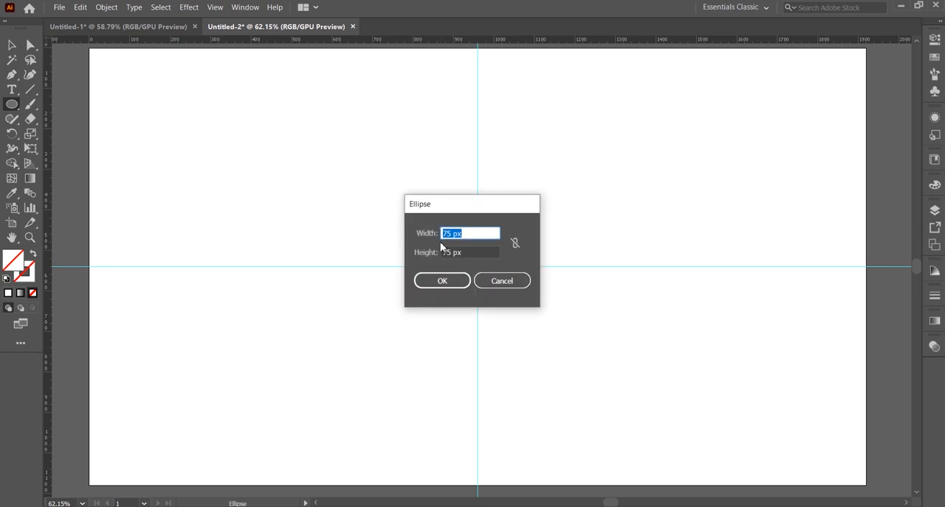
pyautogui.click(442, 280)
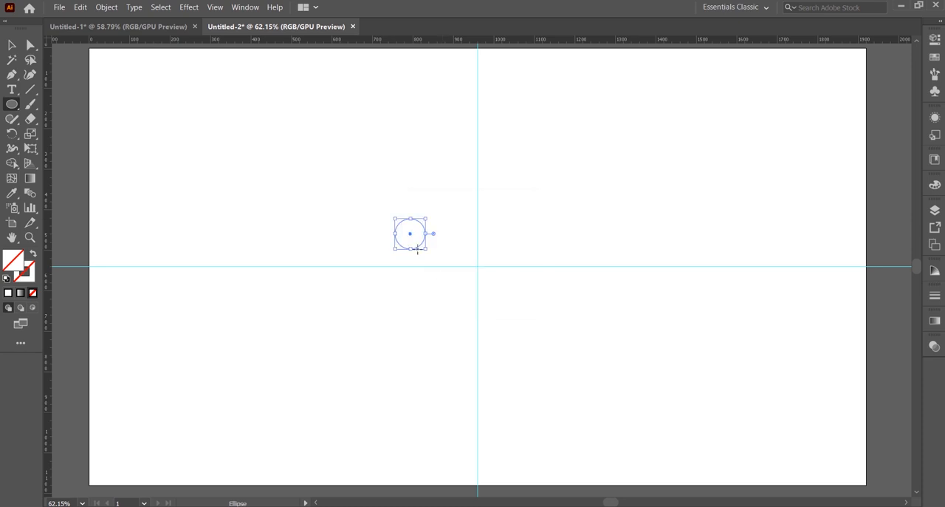
# Step: Create a second, larger circle with a width and height of 295 px
pyautogui.click(365, 223)
pyautogui.moveTo(449, 233); pyautogui.dragTo(442, 235)
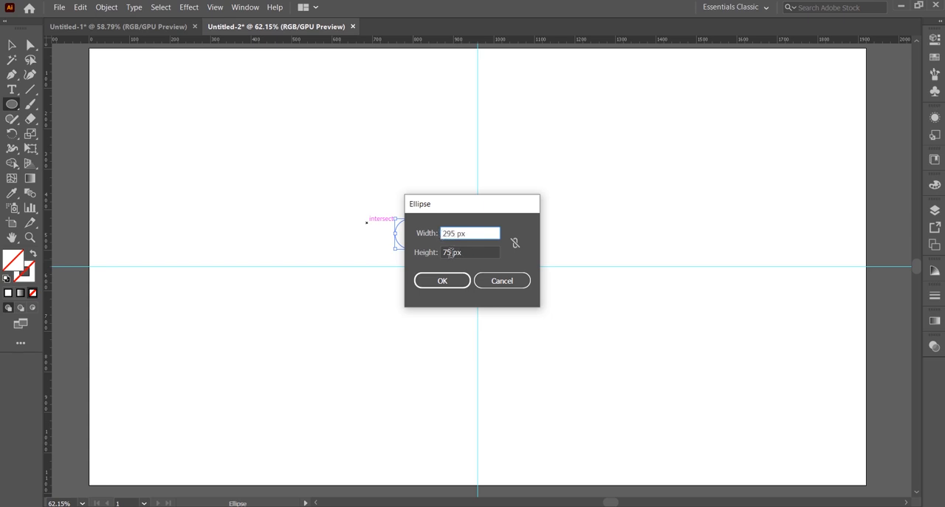
pyautogui.click(450, 253)
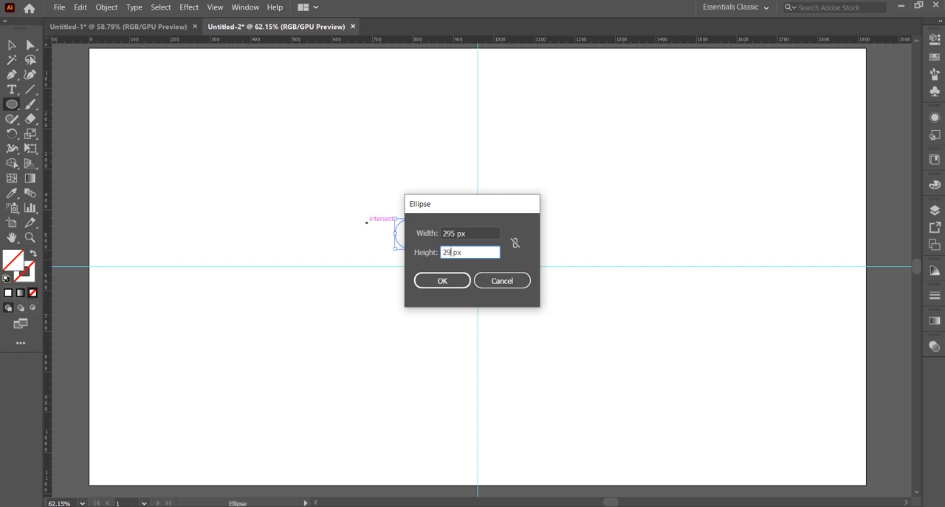
pyautogui.click(435, 283)
# Step: Select both circles and center them vertically and horizontally on the artboard
pyautogui.press('v')
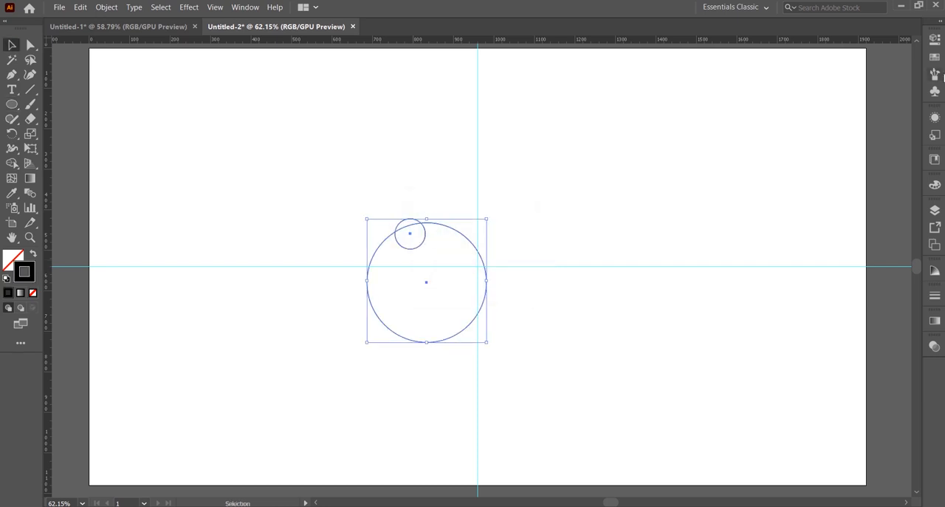
pyautogui.click(937, 41)
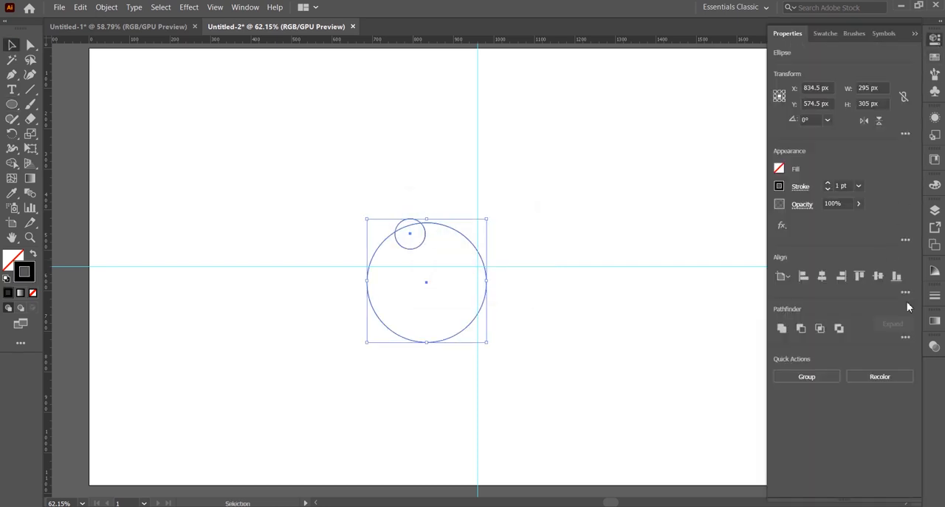
pyautogui.click(905, 292)
pyautogui.click(894, 401)
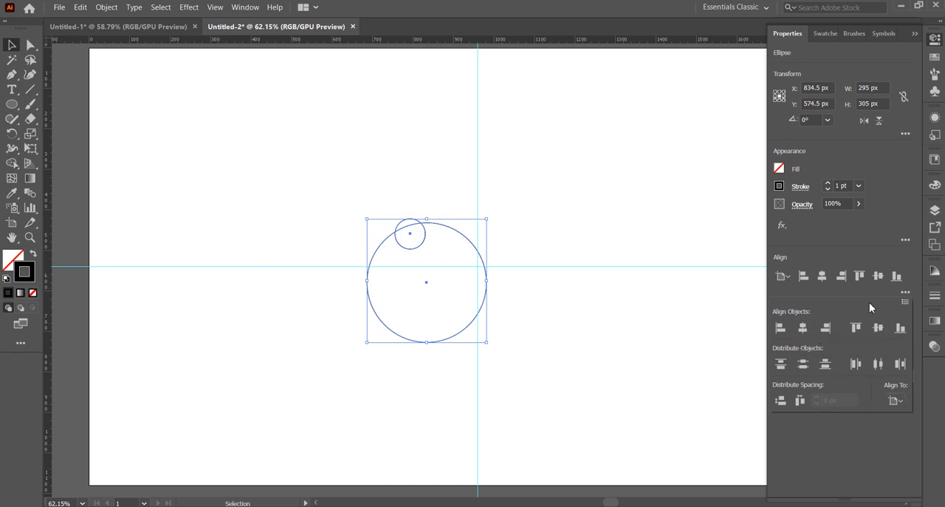
pyautogui.click(879, 327)
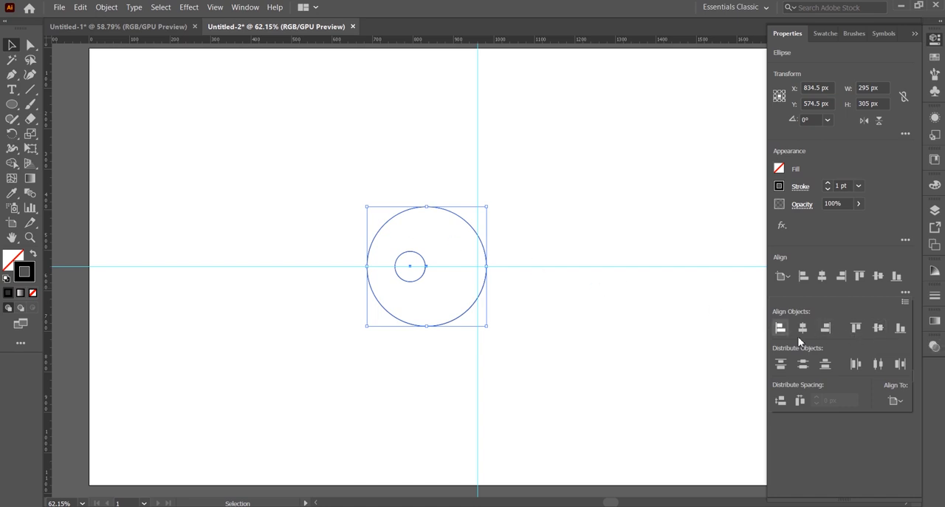
pyautogui.click(804, 329)
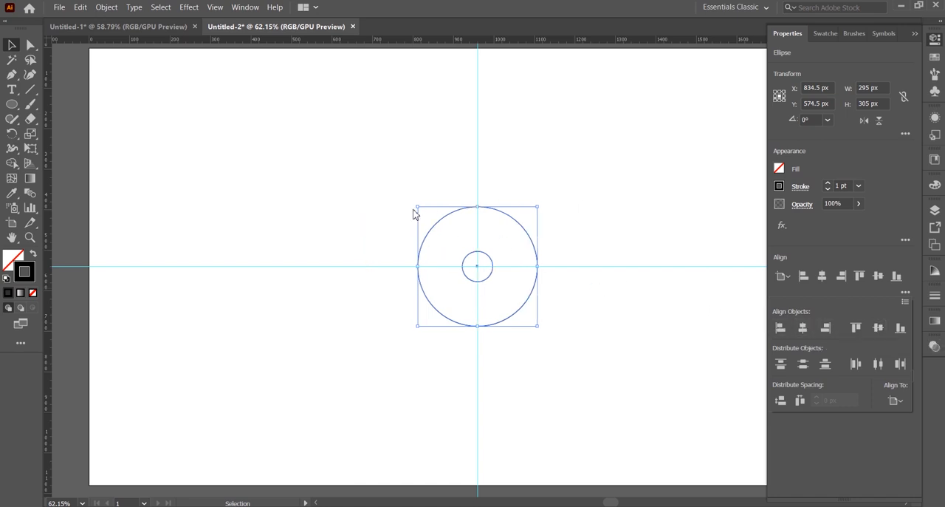
pyautogui.click(915, 34)
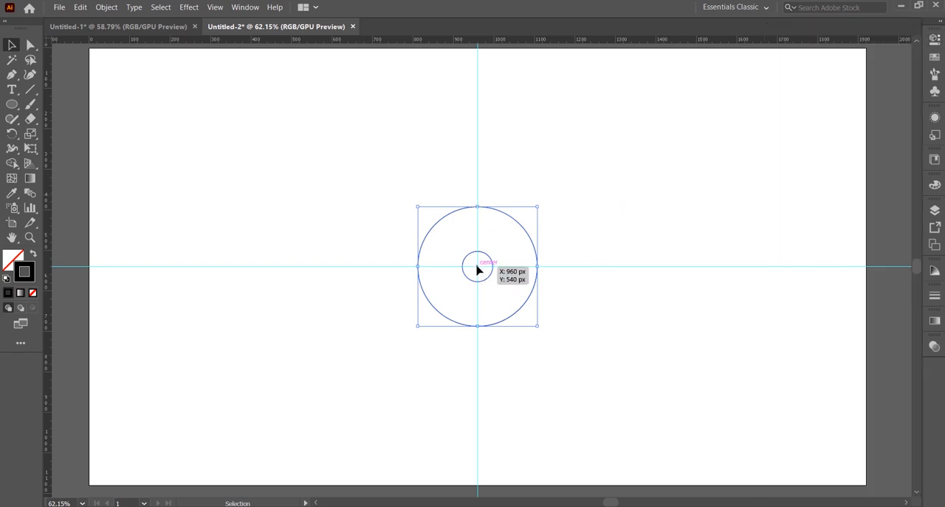
# Step: Move the concentric circles up along the vertical guide, above the horizontal guide, and make a blend from them
pyautogui.moveTo(477, 265); pyautogui.dragTo(479, 190)
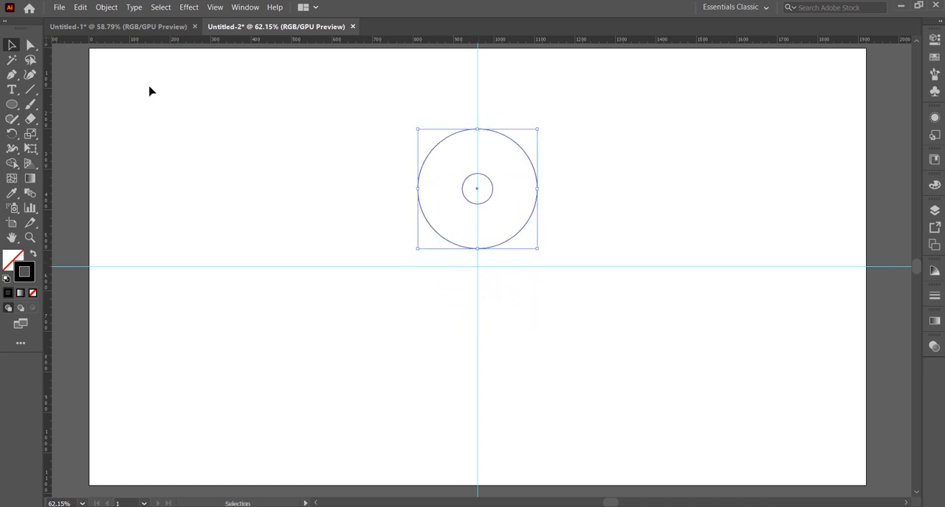
pyautogui.click(106, 8)
pyautogui.moveTo(127, 302)
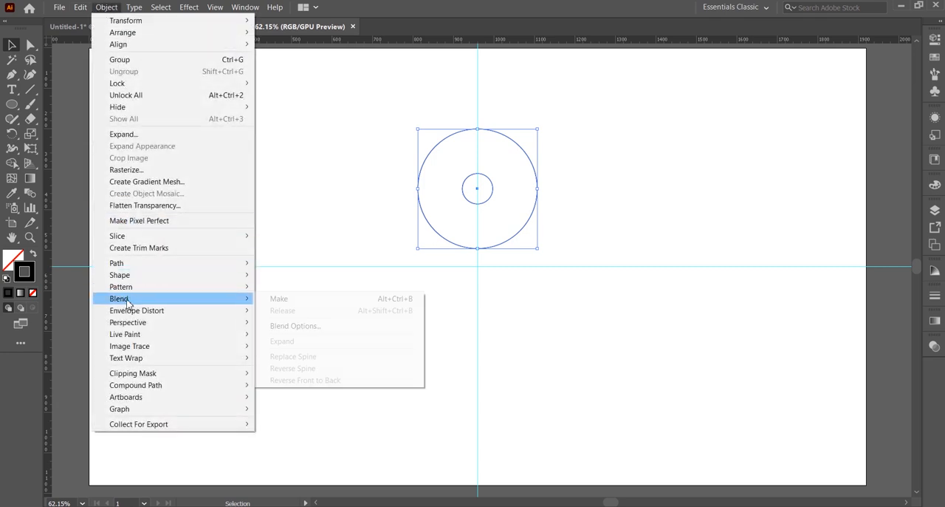
pyautogui.click(305, 301)
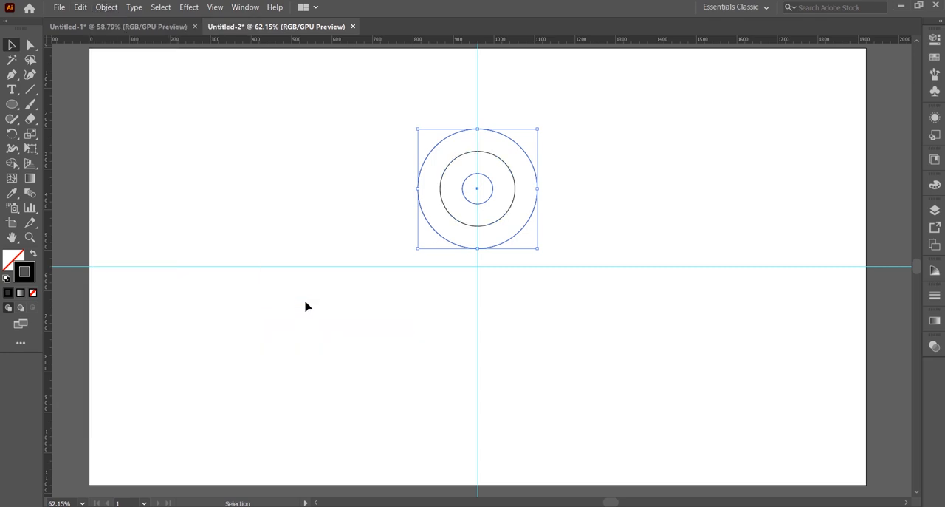
# Step: Set the circle blend's spacing to Specified Steps with 4 steps
pyautogui.click(107, 7)
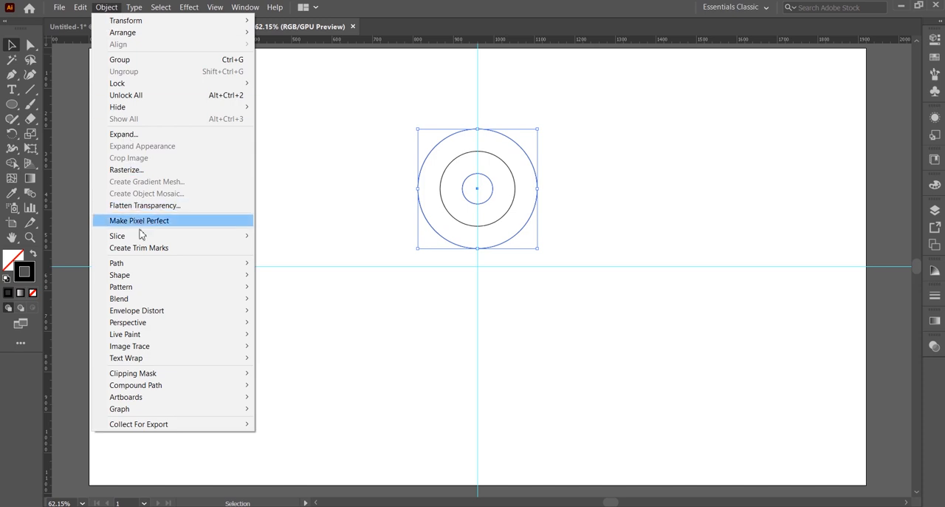
pyautogui.moveTo(158, 300)
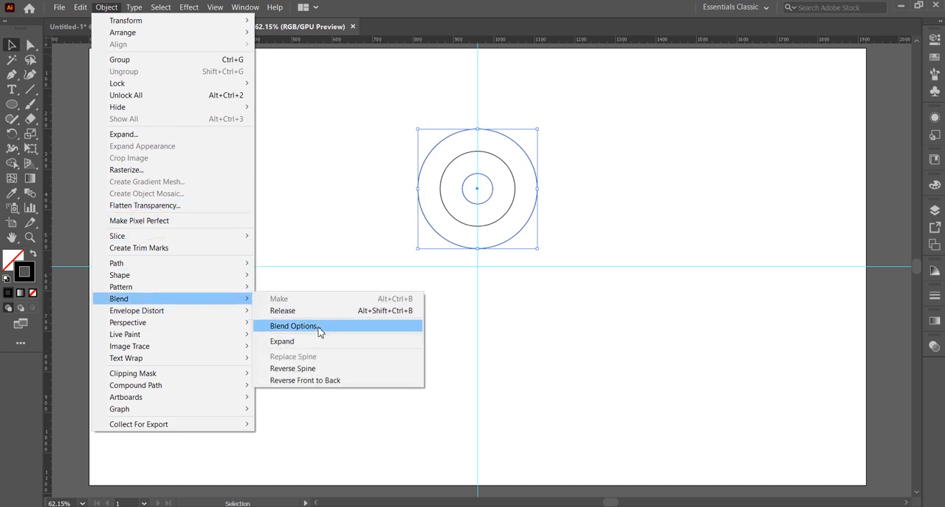
pyautogui.click(319, 330)
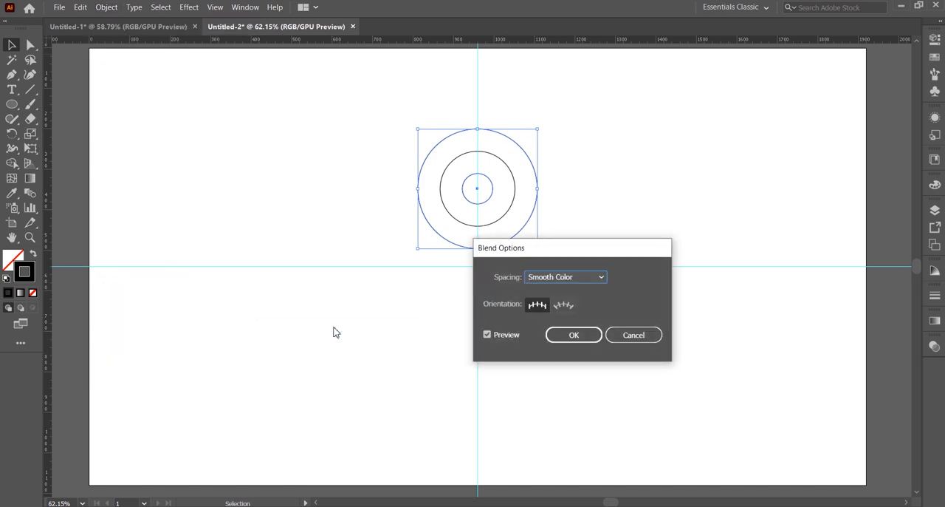
pyautogui.click(599, 276)
pyautogui.click(588, 304)
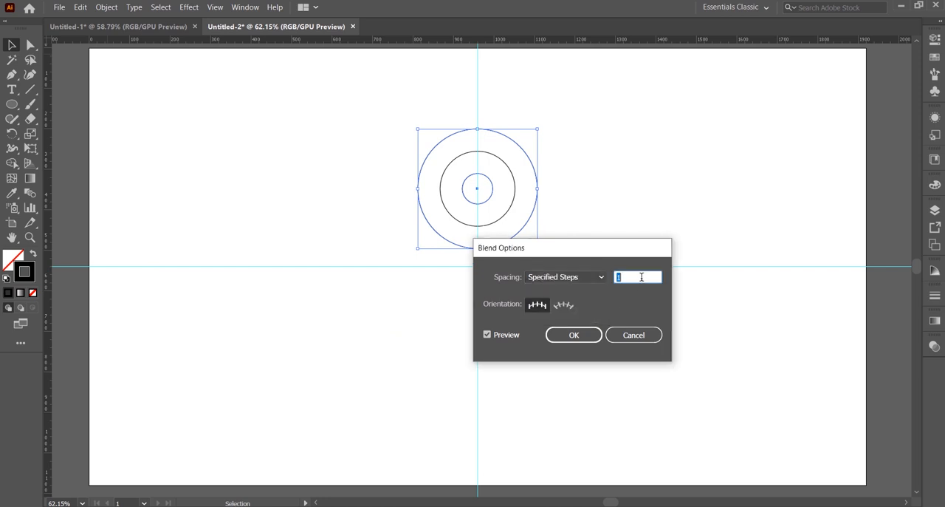
pyautogui.press('Up')
pyautogui.press('Up')
pyautogui.press('Up')
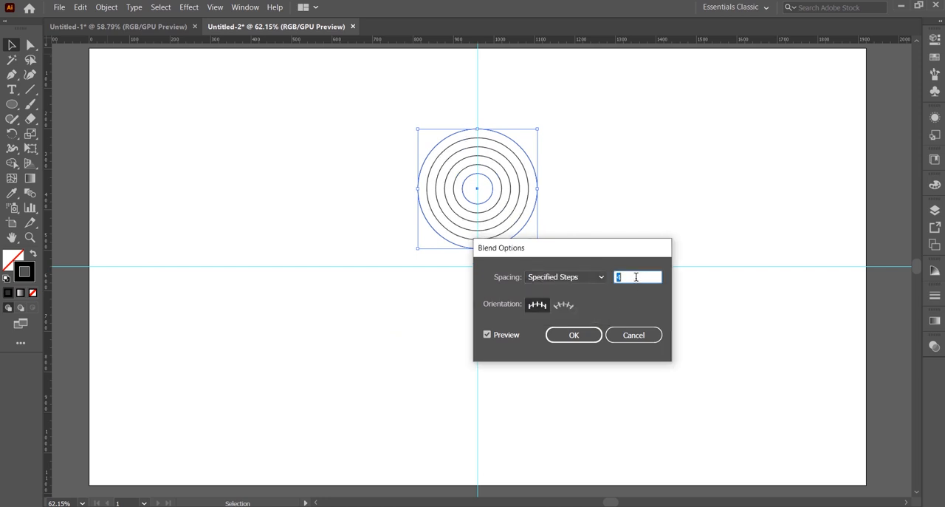
pyautogui.click(574, 335)
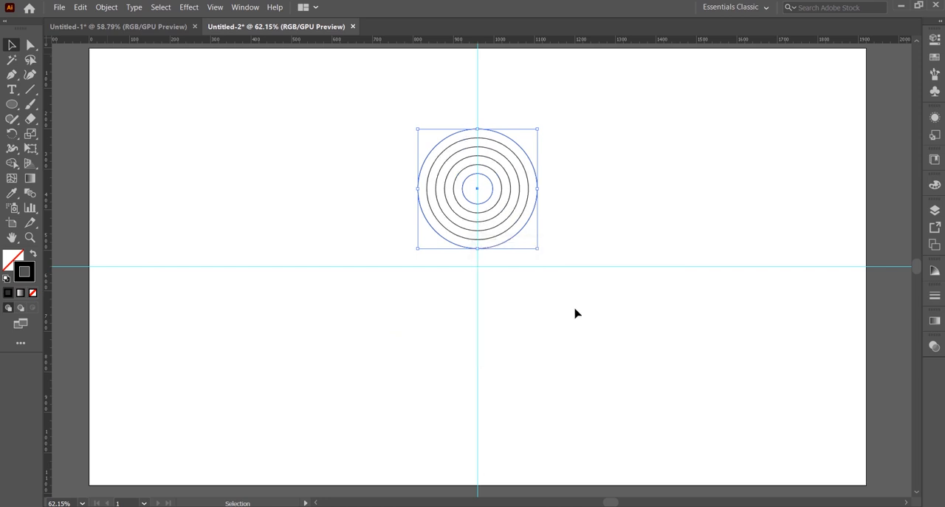
# Step: Make a copy of the blended circles rotated 60° around the intersection of the guides
pyautogui.click(12, 134)
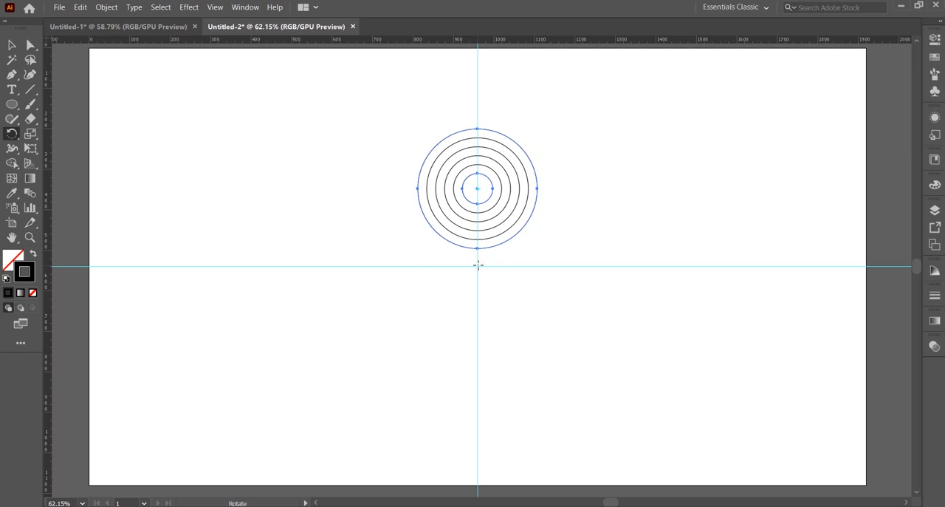
pyautogui.press('alt')
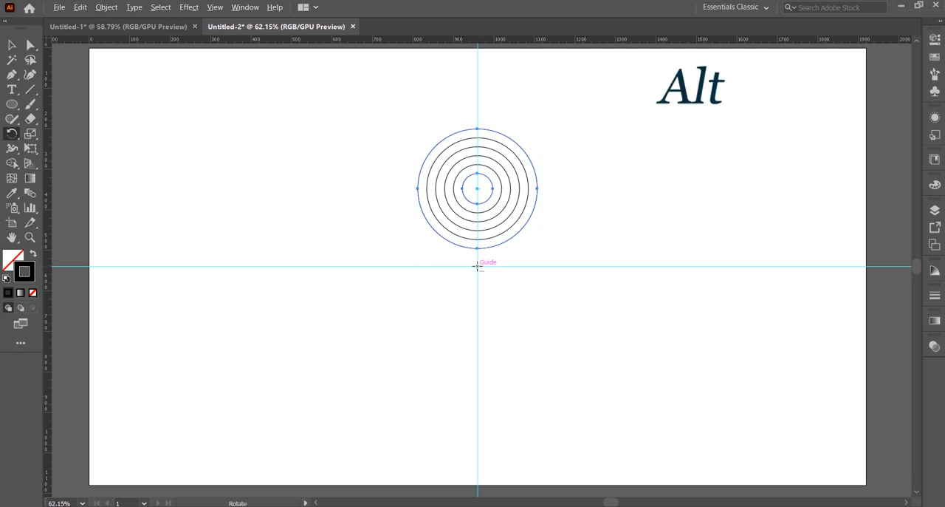
pyautogui.keyDown('alt'); pyautogui.click(477, 267); pyautogui.keyUp('alt')
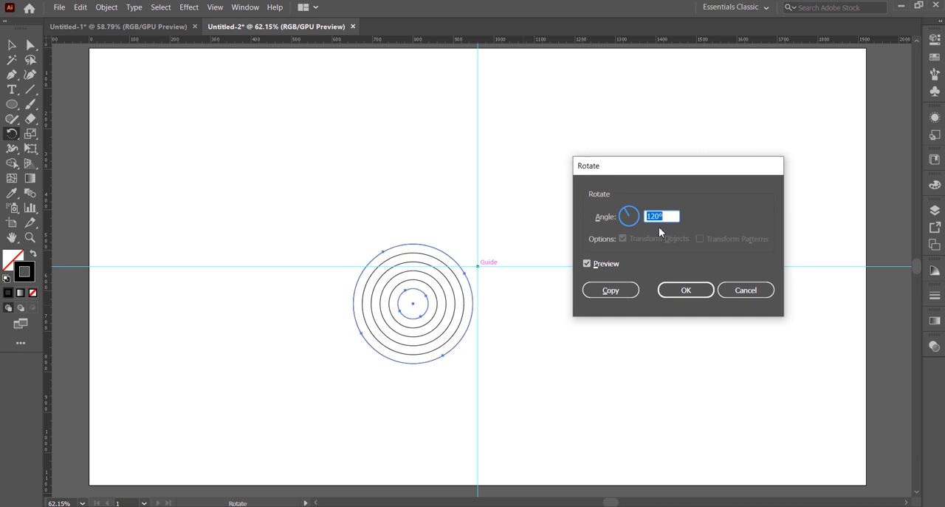
pyautogui.write('60')
pyautogui.click(611, 290)
# Step: Repeat the rotated copy until six sets of blended circles form a full ring around the guide intersection
pyautogui.hotkey('ctrl', 'd')
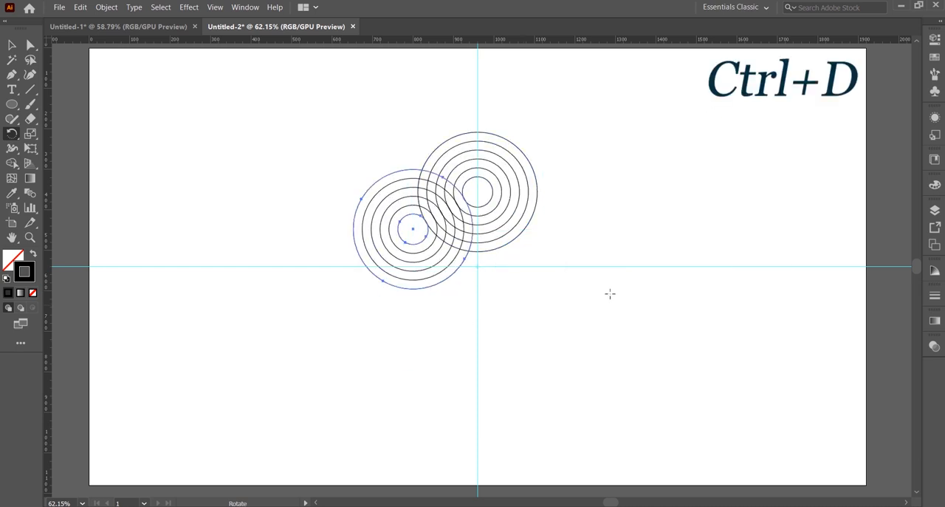
pyautogui.hotkey('ctrl', 'd')
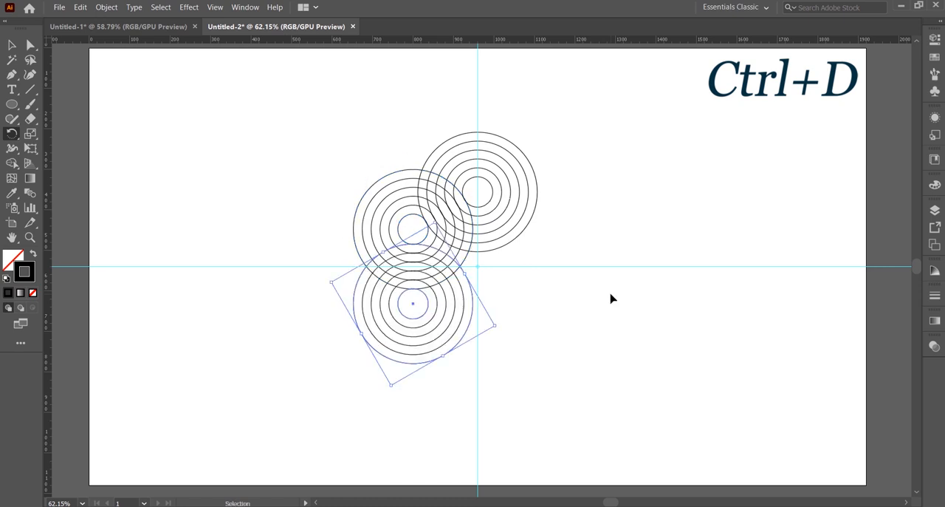
pyautogui.hotkey('ctrl', 'd')
pyautogui.hotkey('ctrl', 'd')
pyautogui.hotkey('ctrl', 'd')
pyautogui.press('r')
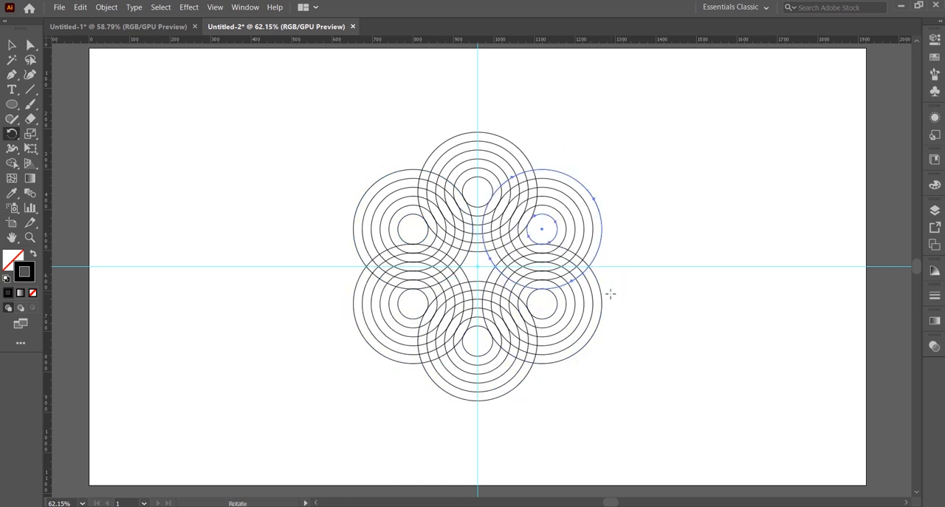
# Step: Expand all six sets of blended circles with Object, Fill and Stroke included
pyautogui.click(12, 45)
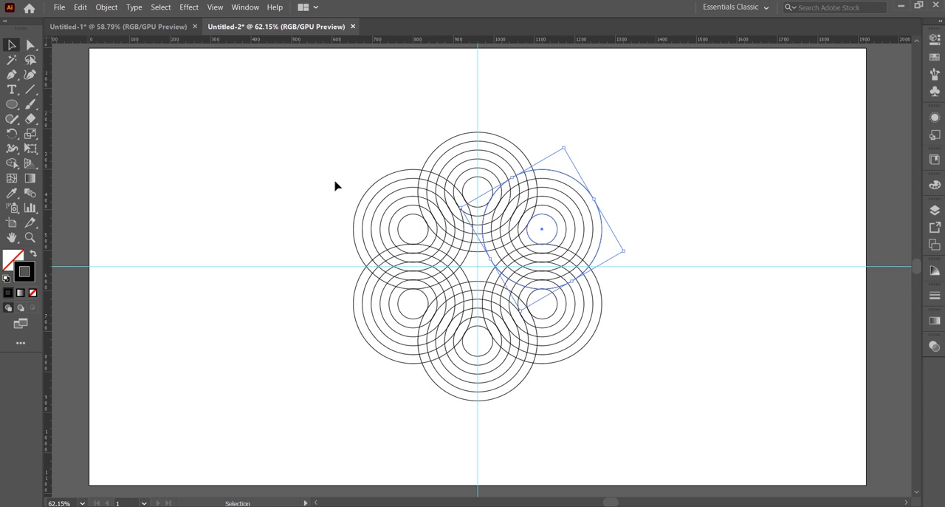
pyautogui.moveTo(326, 163); pyautogui.dragTo(630, 399)
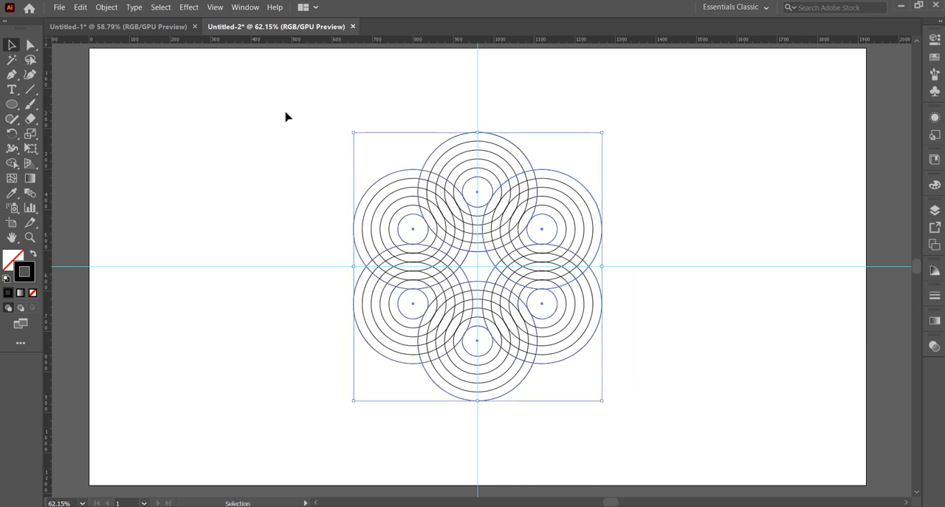
pyautogui.click(110, 9)
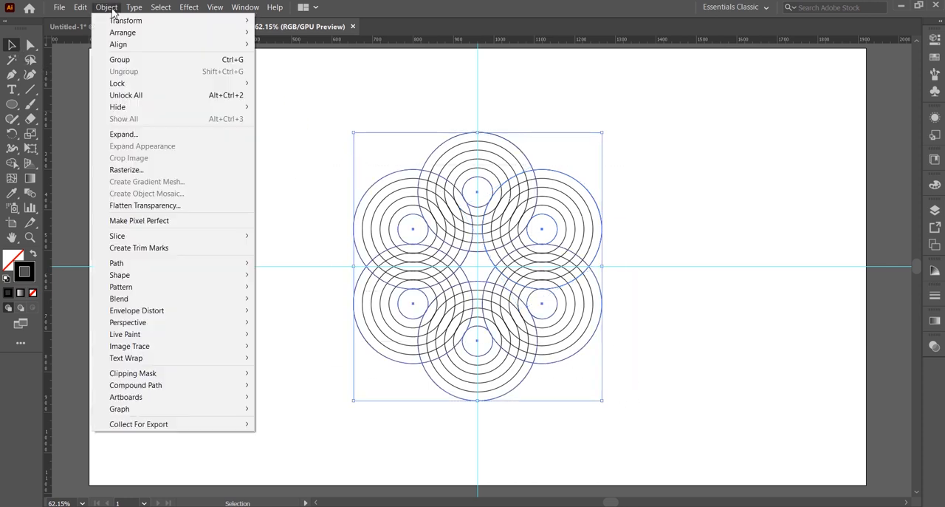
pyautogui.click(171, 137)
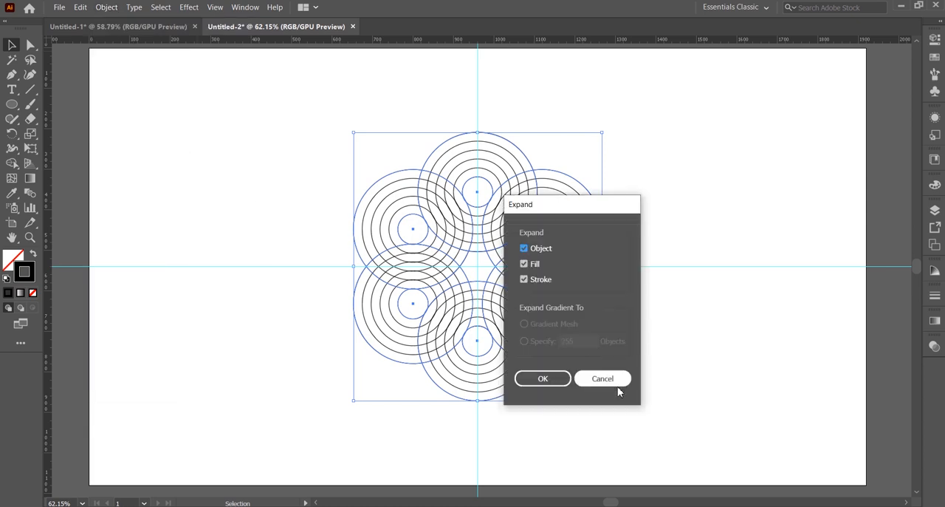
pyautogui.click(552, 380)
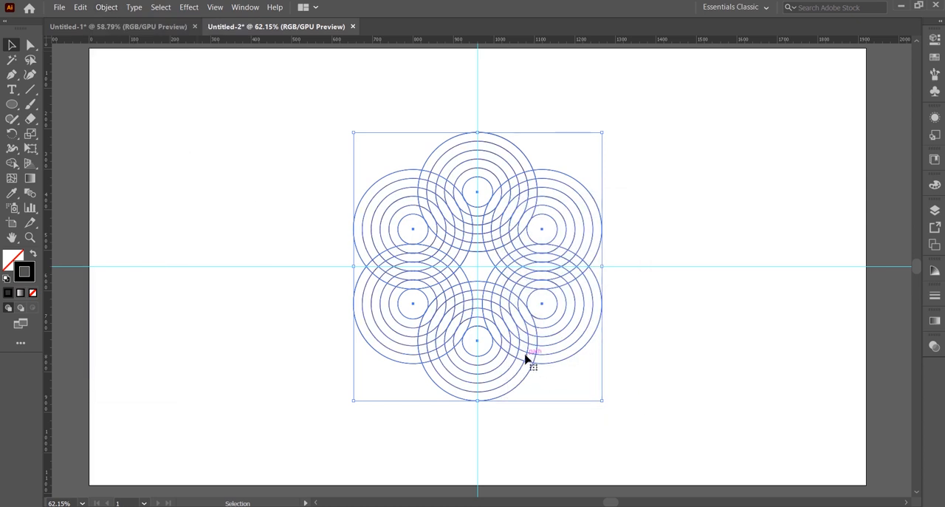
# Step: Using Shape Builder with a dark gray fill, merge the upper-right circle set's bands into a solid S-shaped ribbon curving toward the center
pyautogui.click(12, 162)
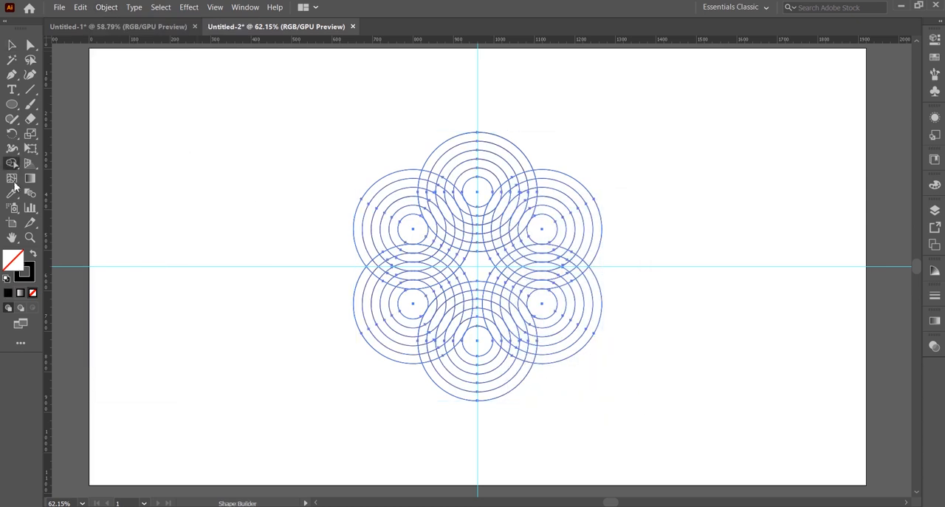
pyautogui.click(935, 57)
pyautogui.click(805, 108)
pyautogui.click(900, 34)
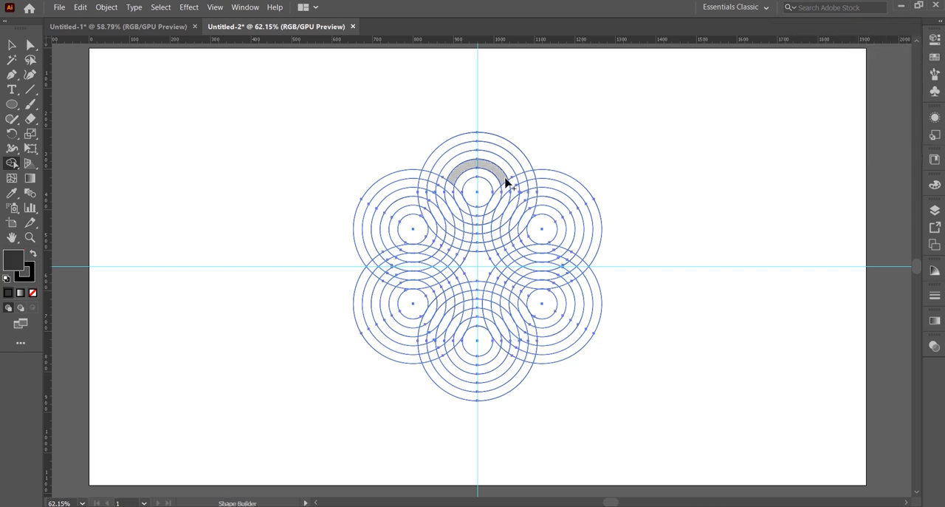
pyautogui.moveTo(544, 177); pyautogui.dragTo(546, 221)
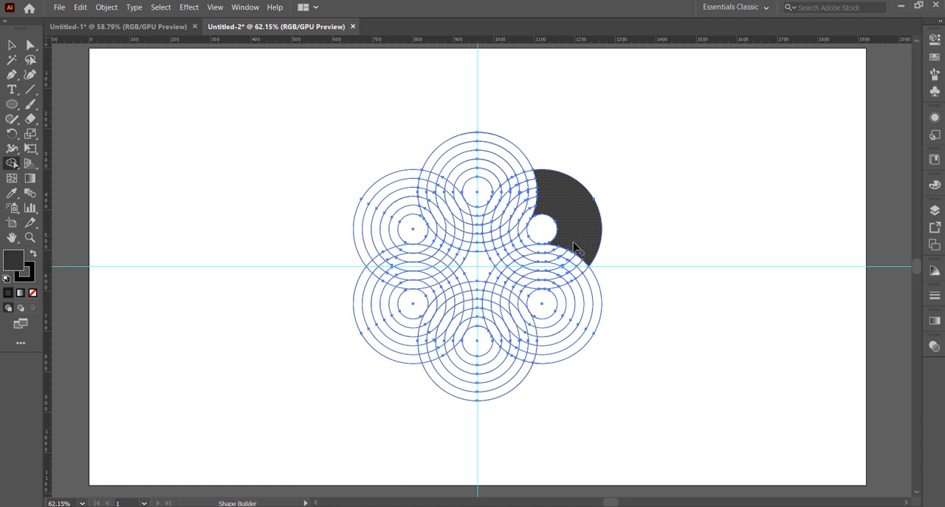
pyautogui.moveTo(492, 276)
pyautogui.mouseDown()
pyautogui.moveTo(526, 296)
pyautogui.moveTo(508, 260)
pyautogui.moveTo(556, 254)
pyautogui.moveTo(527, 249)
pyautogui.moveTo(533, 276)
pyautogui.moveTo(580, 267)
pyautogui.moveTo(545, 258)
pyautogui.mouseUp()
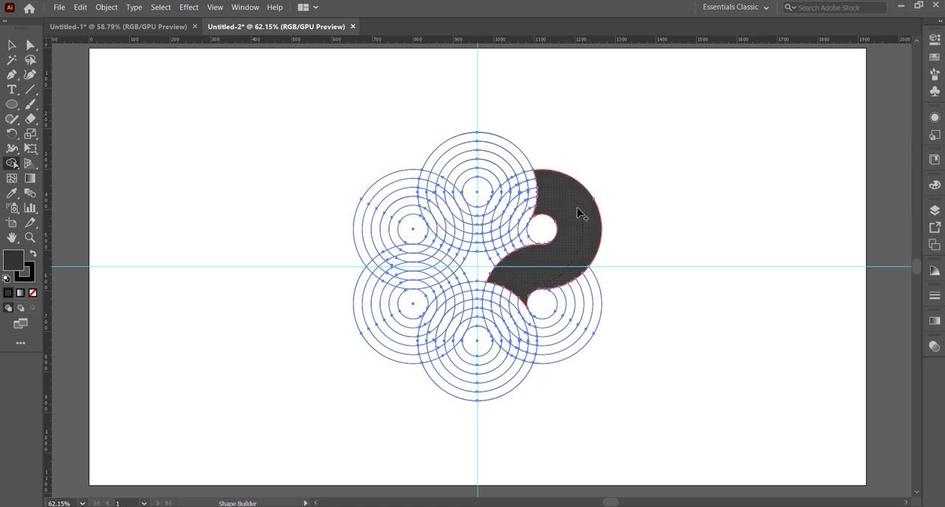
# Step: Merge the bottom and upper-left circle sets' bands into matching solid dark gray S-shaped ribbons with Shape Builder
pyautogui.moveTo(515, 375)
pyautogui.mouseDown()
pyautogui.moveTo(519, 381)
pyautogui.moveTo(476, 378)
pyautogui.mouseUp()
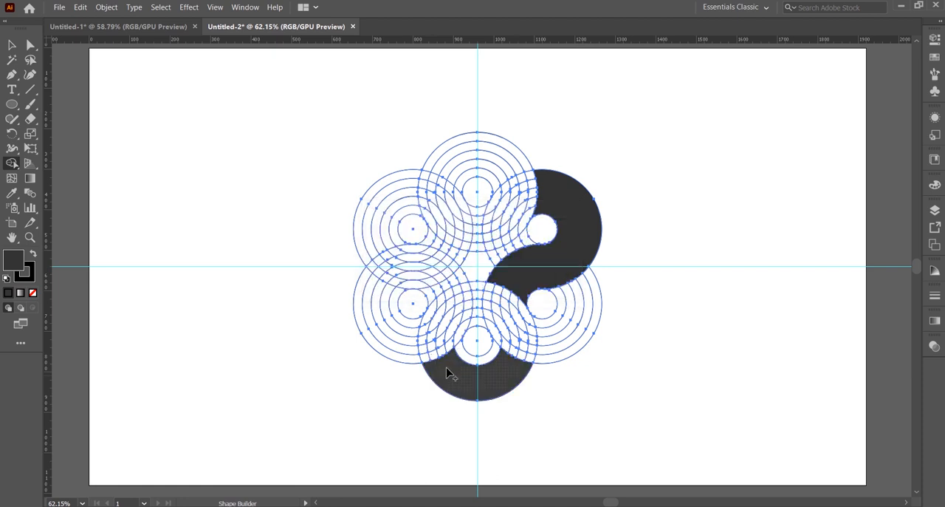
pyautogui.moveTo(452, 374)
pyautogui.mouseDown()
pyautogui.moveTo(440, 356)
pyautogui.moveTo(458, 295)
pyautogui.moveTo(436, 291)
pyautogui.moveTo(451, 286)
pyautogui.moveTo(434, 303)
pyautogui.moveTo(436, 354)
pyautogui.moveTo(435, 342)
pyautogui.moveTo(469, 315)
pyautogui.moveTo(444, 352)
pyautogui.moveTo(432, 335)
pyautogui.moveTo(443, 320)
pyautogui.moveTo(458, 333)
pyautogui.moveTo(454, 347)
pyautogui.moveTo(508, 388)
pyautogui.mouseUp()
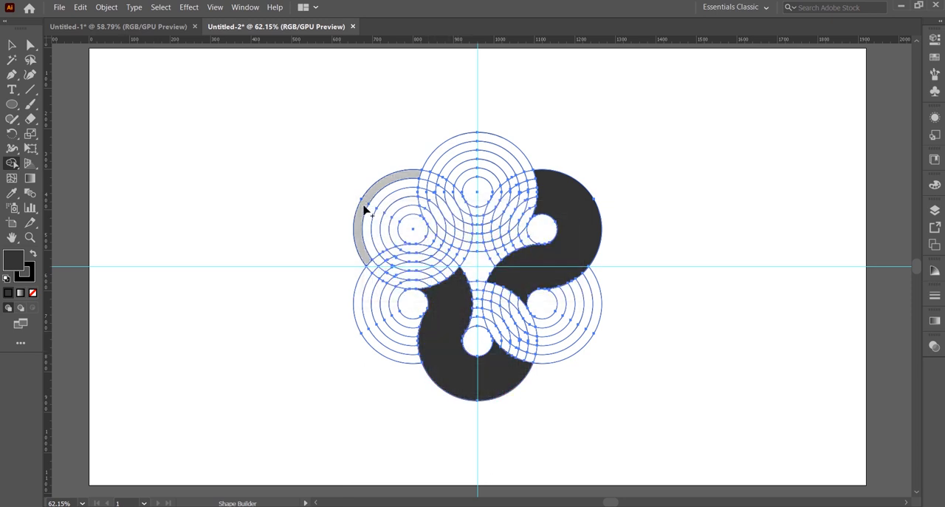
pyautogui.moveTo(364, 206); pyautogui.dragTo(400, 220)
pyautogui.moveTo(407, 186)
pyautogui.mouseDown()
pyautogui.moveTo(432, 192)
pyautogui.moveTo(477, 242)
pyautogui.moveTo(475, 210)
pyautogui.moveTo(466, 245)
pyautogui.moveTo(428, 212)
pyautogui.moveTo(426, 184)
pyautogui.moveTo(439, 180)
pyautogui.moveTo(454, 195)
pyautogui.moveTo(421, 195)
pyautogui.moveTo(447, 212)
pyautogui.mouseUp()
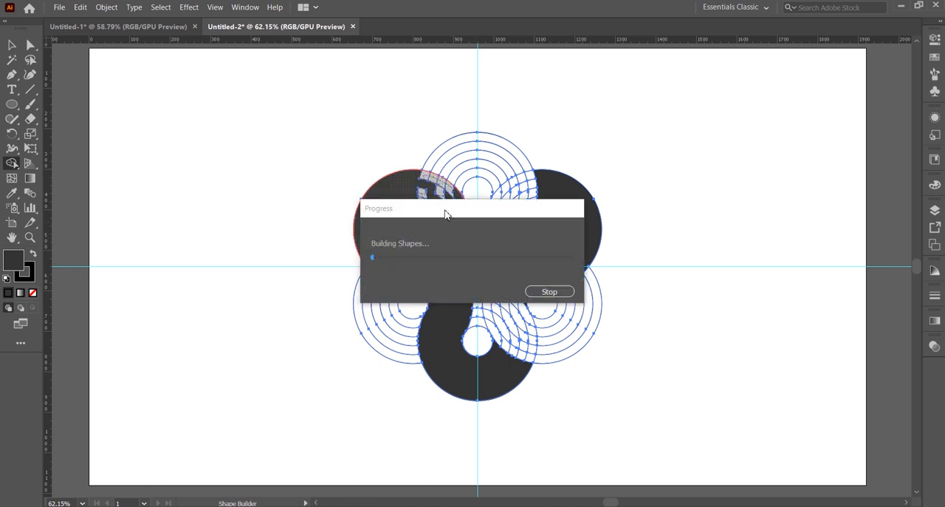
# Step: Switch the fill to black and merge alternating bands of the top circle set into three curved stripes with Shape Builder
pyautogui.click(934, 57)
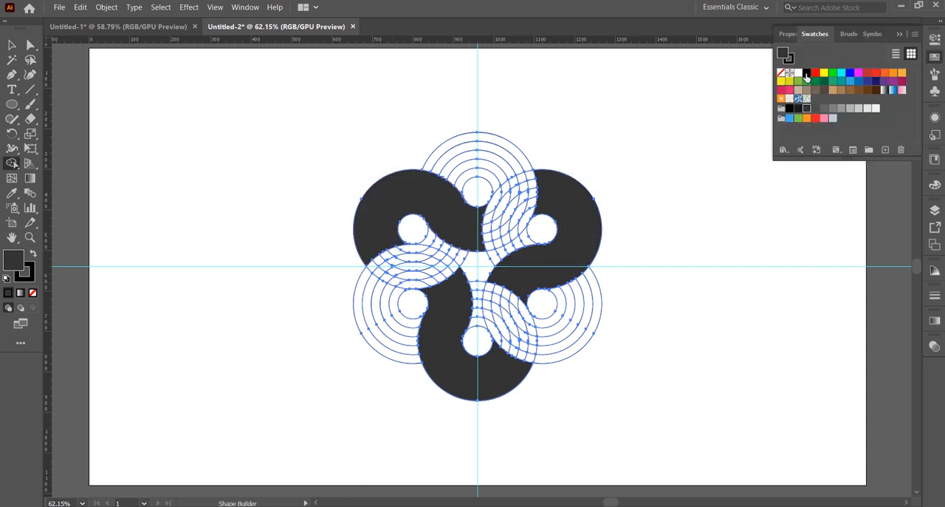
pyautogui.click(807, 75)
pyautogui.click(897, 35)
pyautogui.moveTo(509, 164)
pyautogui.mouseDown()
pyautogui.moveTo(528, 174)
pyautogui.moveTo(530, 241)
pyautogui.moveTo(506, 243)
pyautogui.moveTo(512, 185)
pyautogui.moveTo(491, 185)
pyautogui.moveTo(495, 262)
pyautogui.mouseUp()
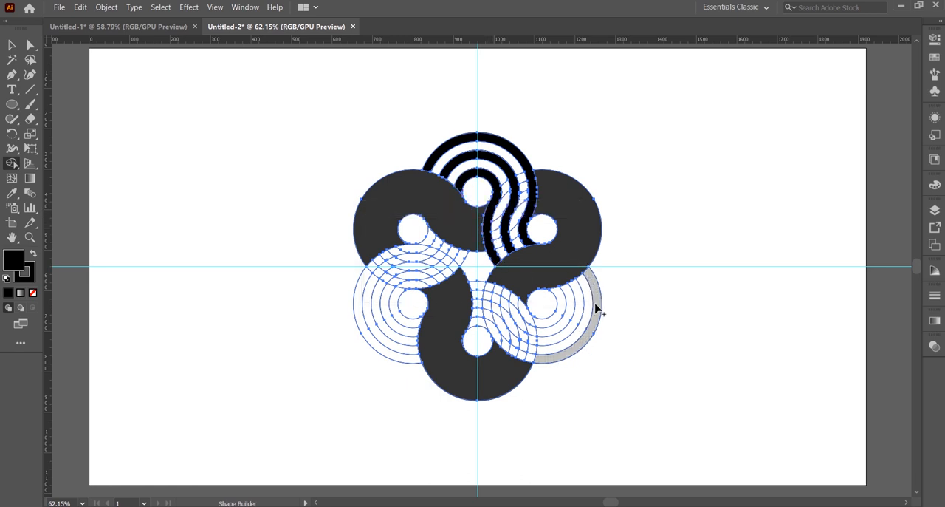
# Step: Merge alternating bands of the lower-right and lower-left circle sets into black curved stripes, and erase the leftover regions between the stripes
pyautogui.moveTo(538, 360)
pyautogui.mouseDown()
pyautogui.moveTo(485, 325)
pyautogui.moveTo(505, 315)
pyautogui.moveTo(531, 342)
pyautogui.moveTo(545, 339)
pyautogui.moveTo(540, 310)
pyautogui.mouseUp()
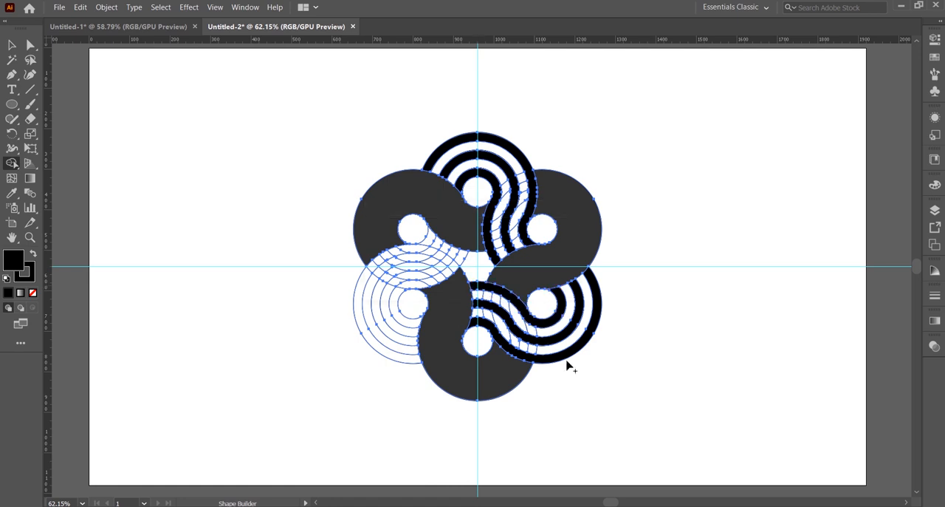
pyautogui.moveTo(365, 276); pyautogui.dragTo(432, 235)
pyautogui.moveTo(377, 311); pyautogui.dragTo(445, 249)
pyautogui.moveTo(462, 256); pyautogui.dragTo(402, 294)
pyautogui.press('alt')
pyautogui.moveTo(503, 327)
pyautogui.mouseDown()
pyautogui.moveTo(482, 309)
pyautogui.moveTo(495, 304)
pyautogui.moveTo(476, 296)
pyautogui.moveTo(561, 336)
pyautogui.mouseUp()
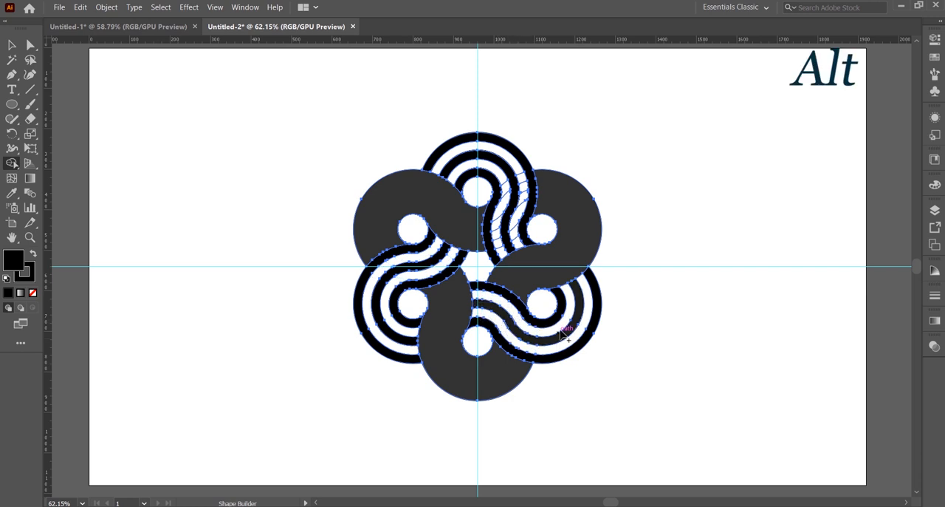
# Step: Switch the fill to blue and merge the two gaps between the top set's black stripes into solid bands with Shape Builder
pyautogui.click(935, 57)
pyautogui.click(850, 77)
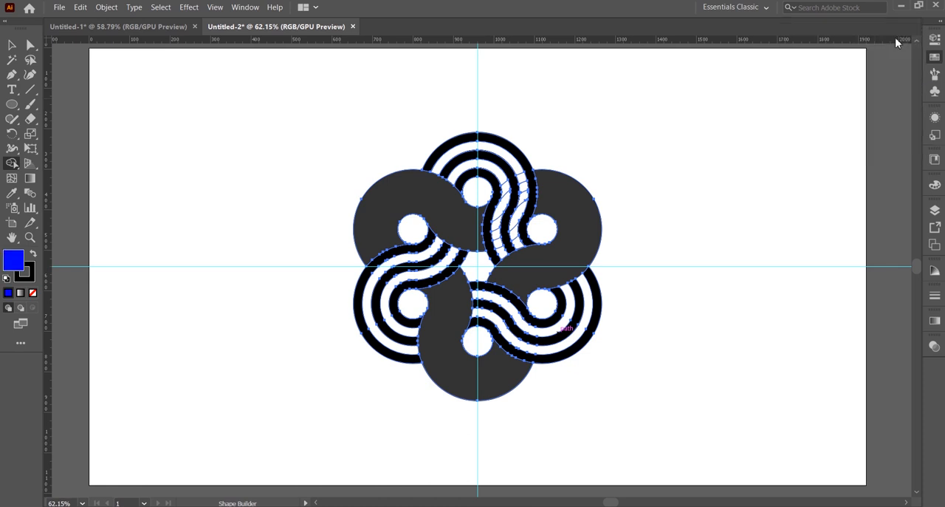
pyautogui.moveTo(519, 172)
pyautogui.mouseDown()
pyautogui.moveTo(518, 245)
pyautogui.moveTo(499, 231)
pyautogui.moveTo(503, 175)
pyautogui.mouseUp()
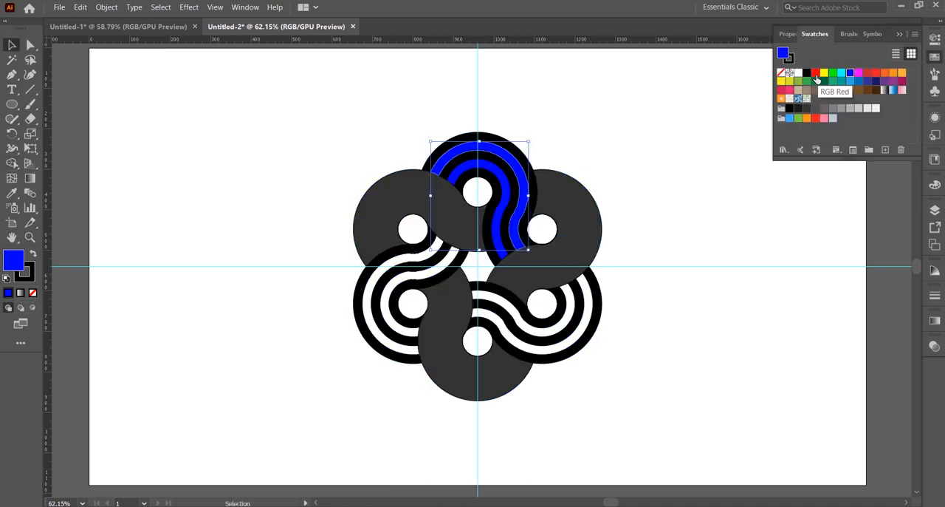
# Step: Recolor the top set's two blue bands RGB Red, ungrouping the expanded circle group that overlaps them
pyautogui.click(815, 78)
pyautogui.click(732, 209)
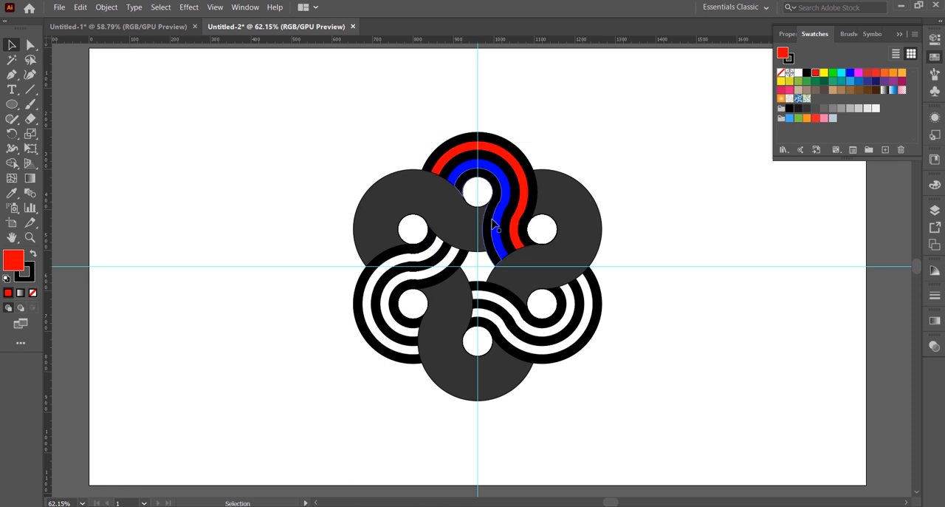
pyautogui.click(499, 231)
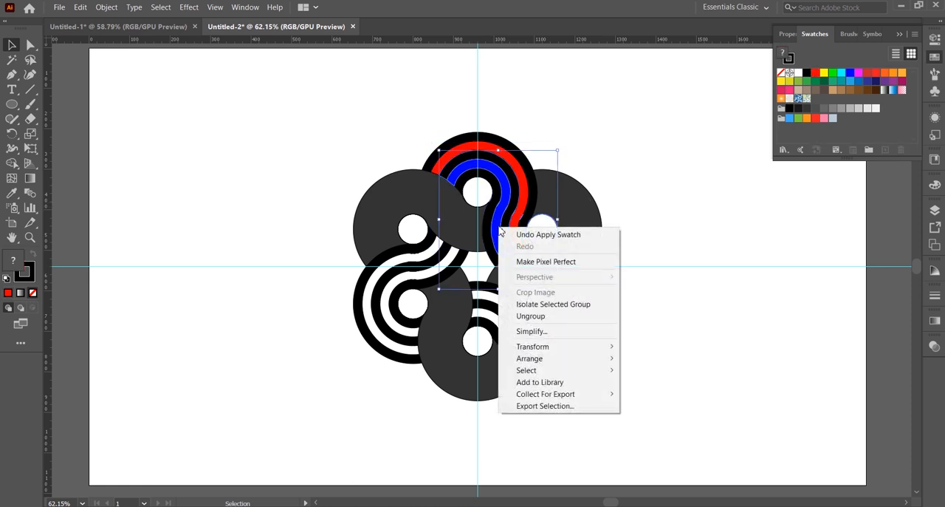
pyautogui.click(532, 315)
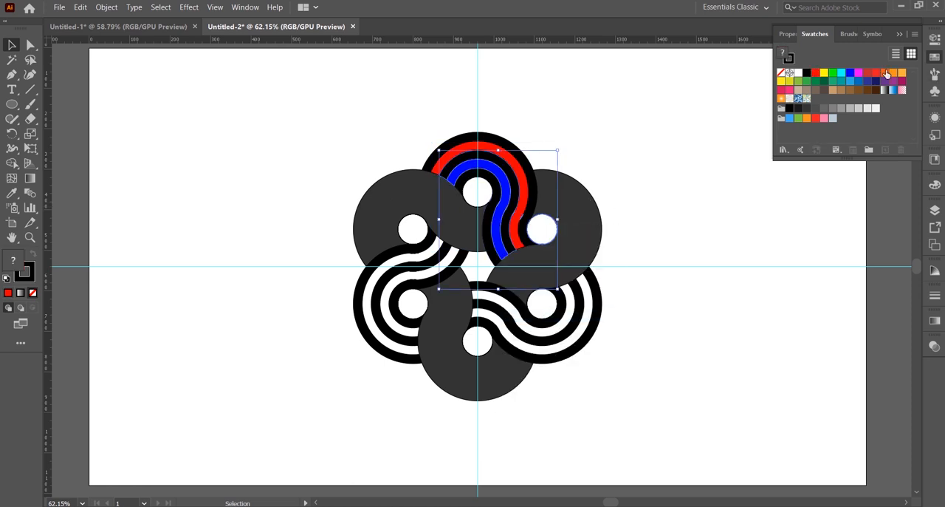
pyautogui.click(756, 139)
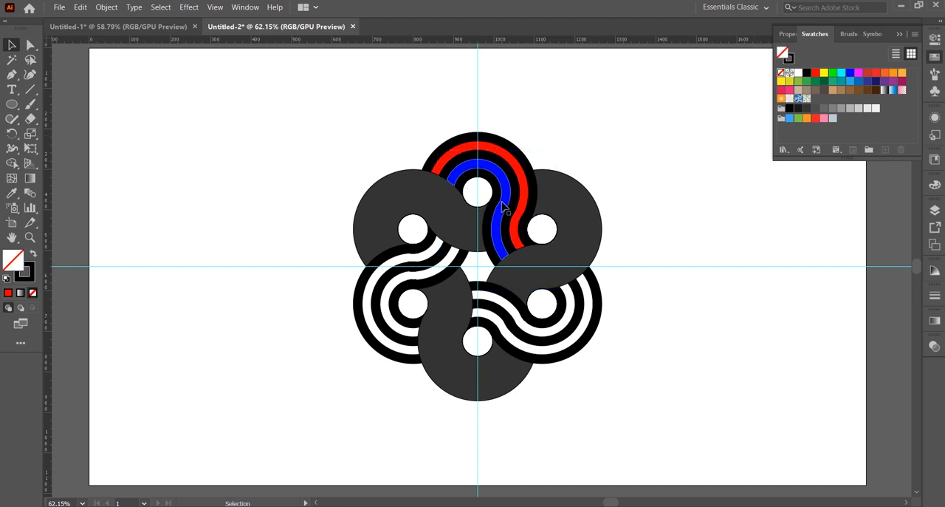
pyautogui.click(504, 210)
pyautogui.click(815, 72)
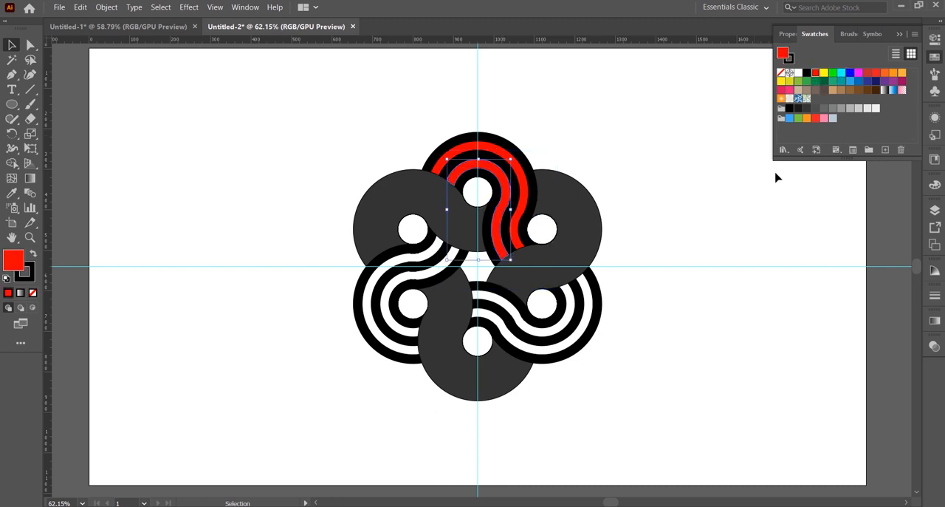
pyautogui.click(760, 197)
pyautogui.click(898, 35)
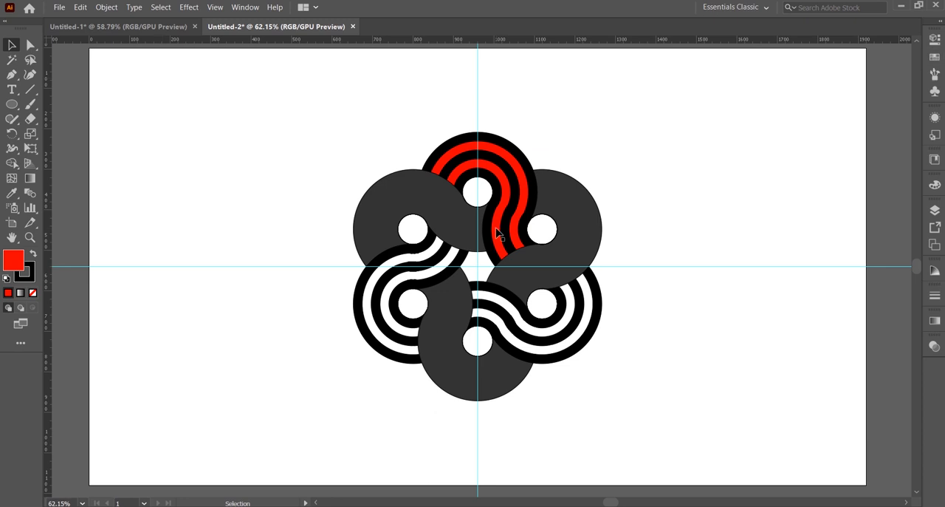
# Step: Ungroup the upper-left dark gray ribbon's group and clear the selection
pyautogui.click(409, 203)
pyautogui.rightClick(407, 197)
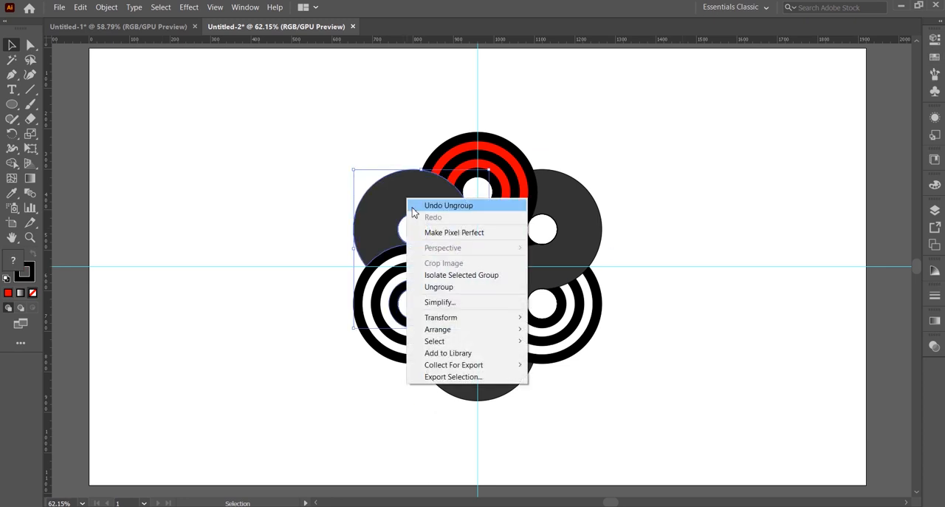
pyautogui.click(439, 287)
pyautogui.click(694, 296)
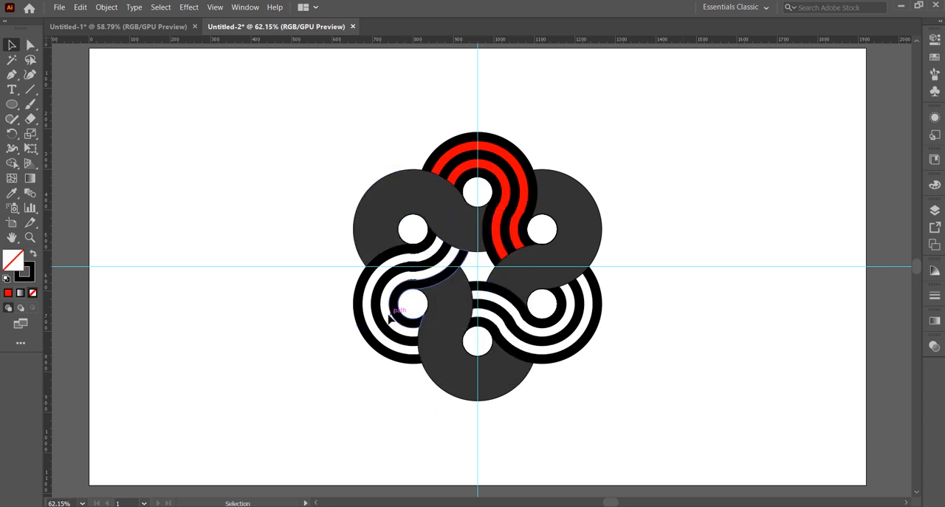
# Step: Select the two red stripes of the top set together and group them
pyautogui.click(473, 151)
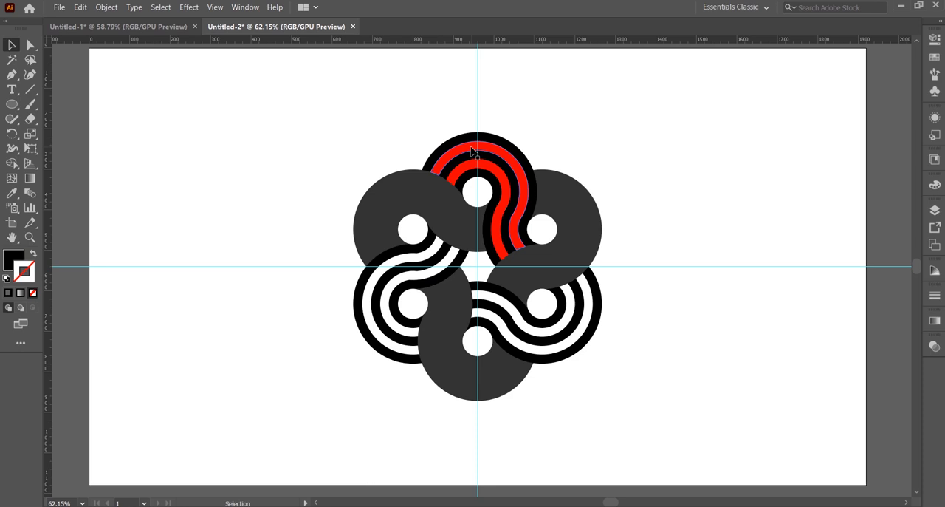
pyautogui.keyDown('shift'); pyautogui.click(474, 170); pyautogui.keyUp('shift')
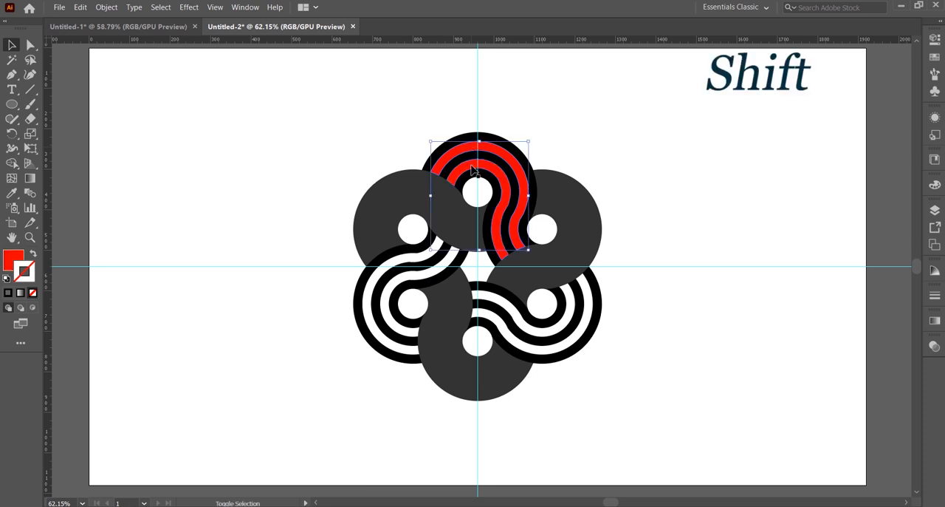
pyautogui.rightClick(477, 159)
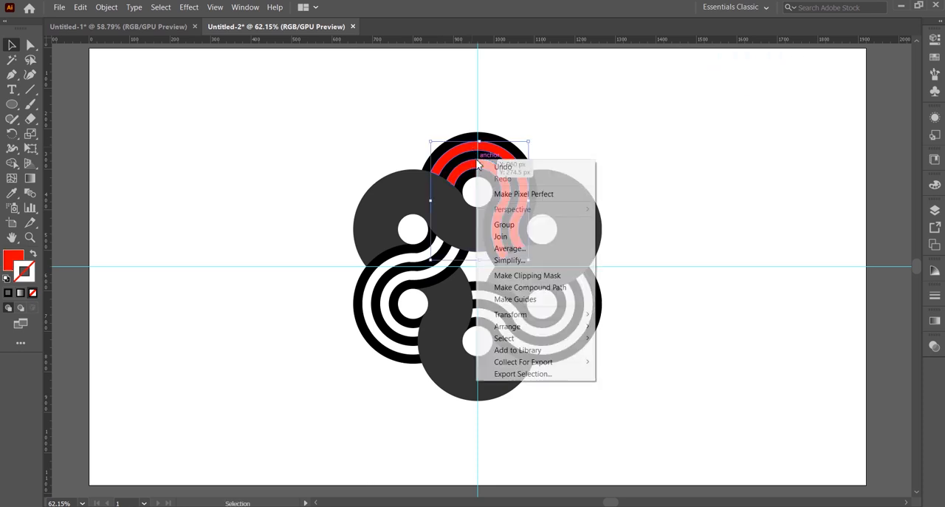
pyautogui.click(515, 225)
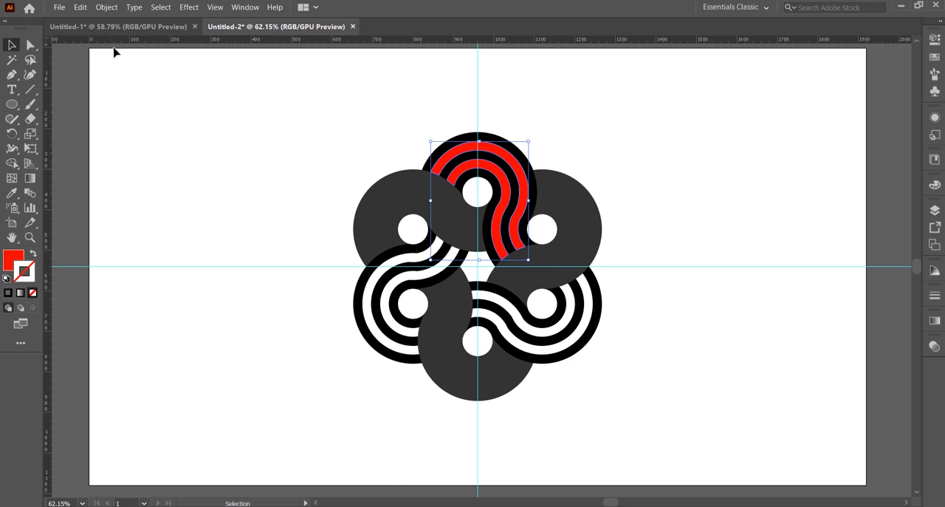
# Step: Apply a white-to-black linear gradient to the grouped red stripes and swap fill and stroke so the gradient becomes their fill
pyautogui.click(231, 8)
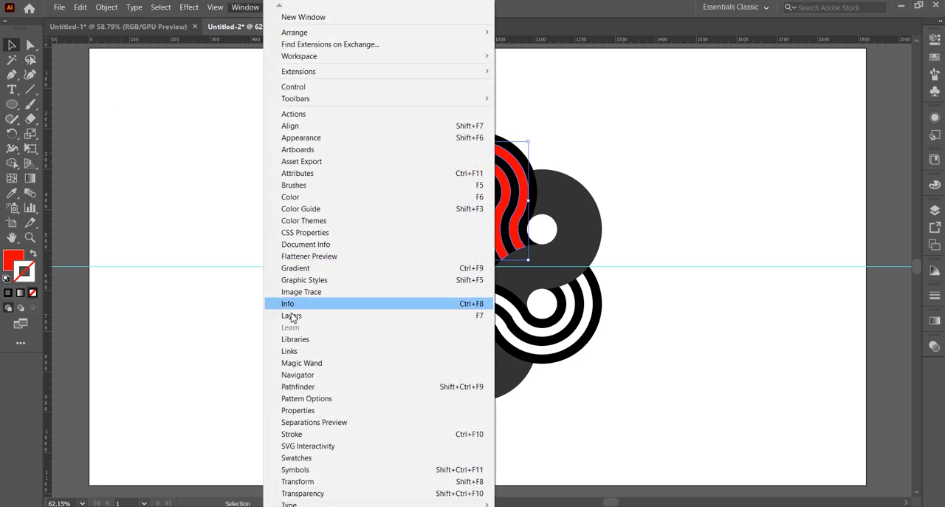
pyautogui.click(315, 268)
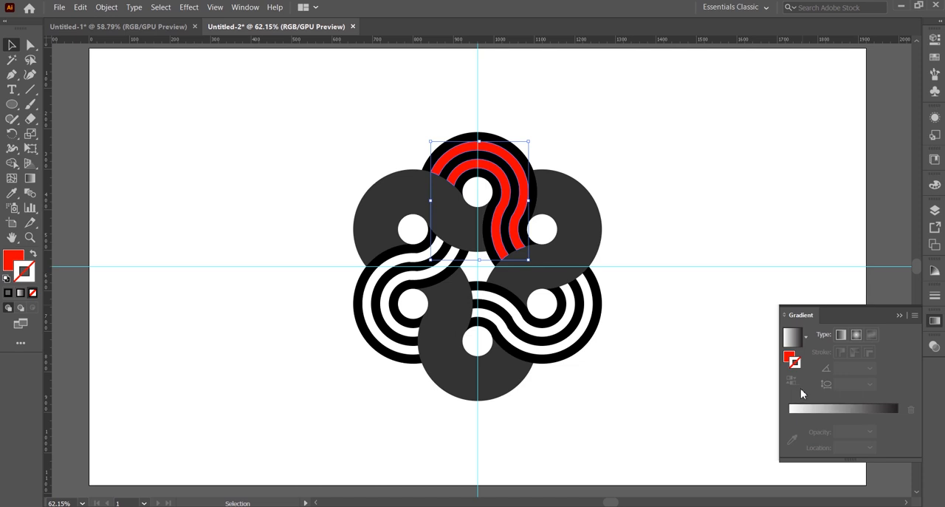
pyautogui.click(792, 344)
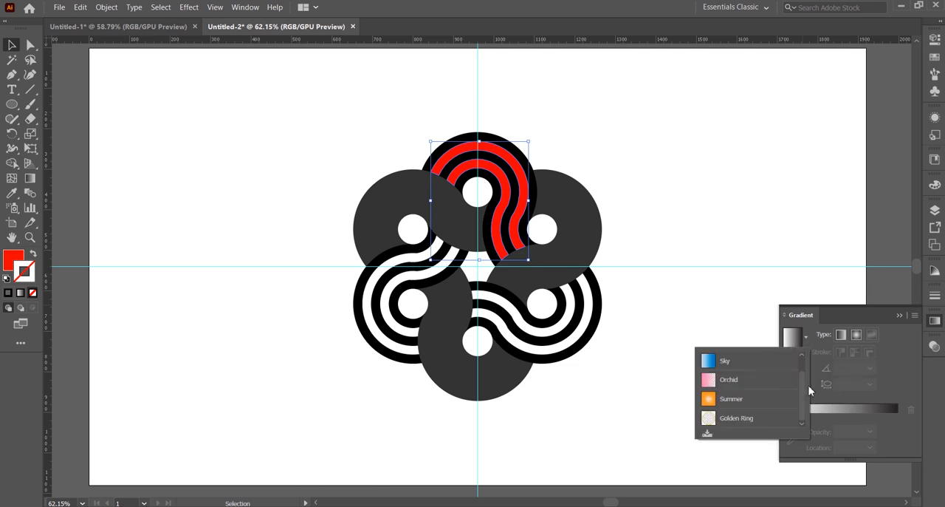
pyautogui.scroll(2, 804, 392)
pyautogui.click(720, 360)
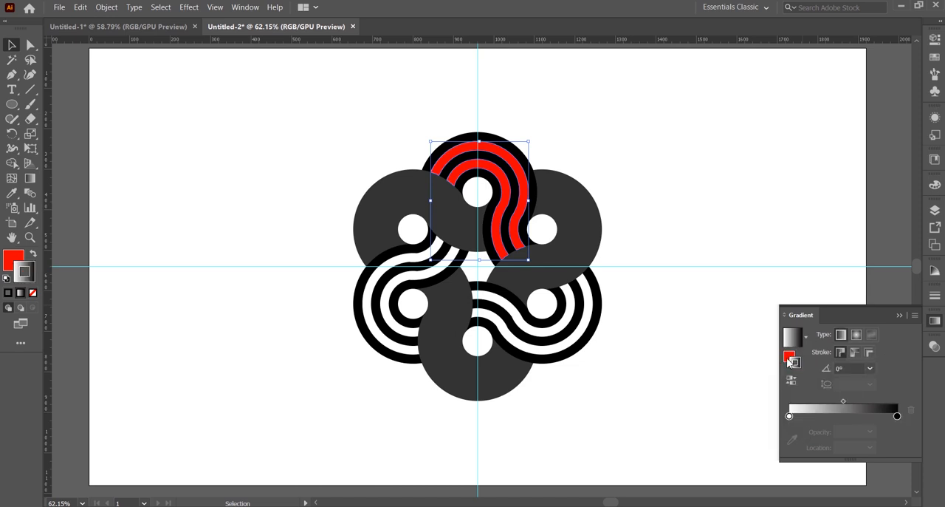
pyautogui.click(32, 253)
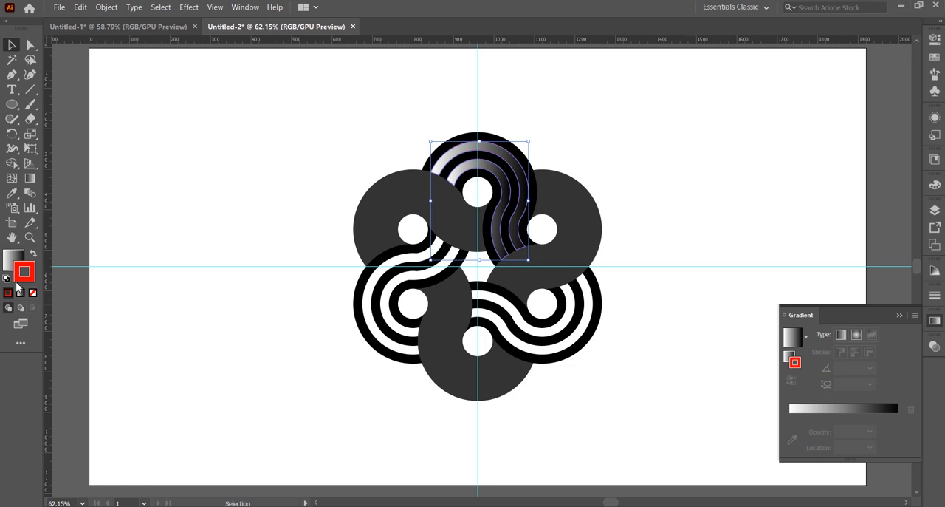
# Step: Remove the red stroke from the grouped stripes and set the gradient's white stop to about 65% location and 0% opacity
pyautogui.click(32, 293)
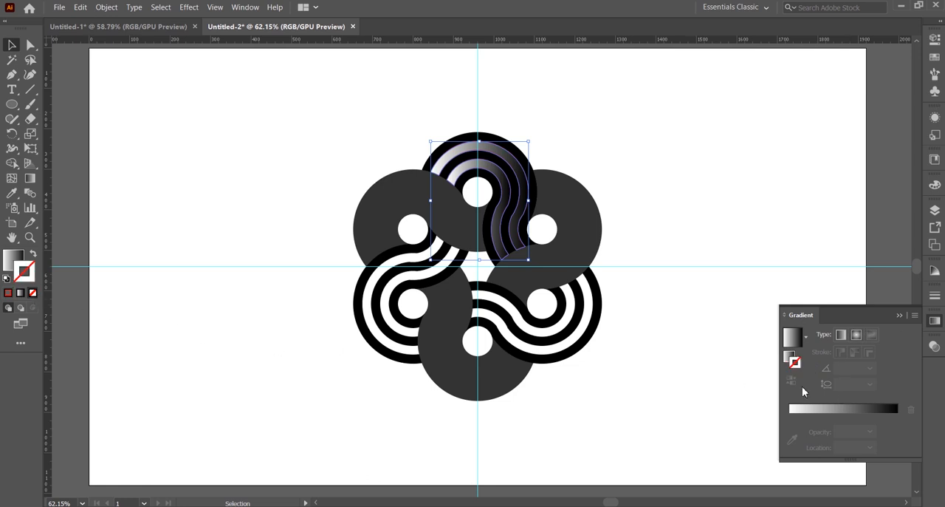
pyautogui.click(826, 410)
pyautogui.moveTo(792, 418); pyautogui.dragTo(862, 421)
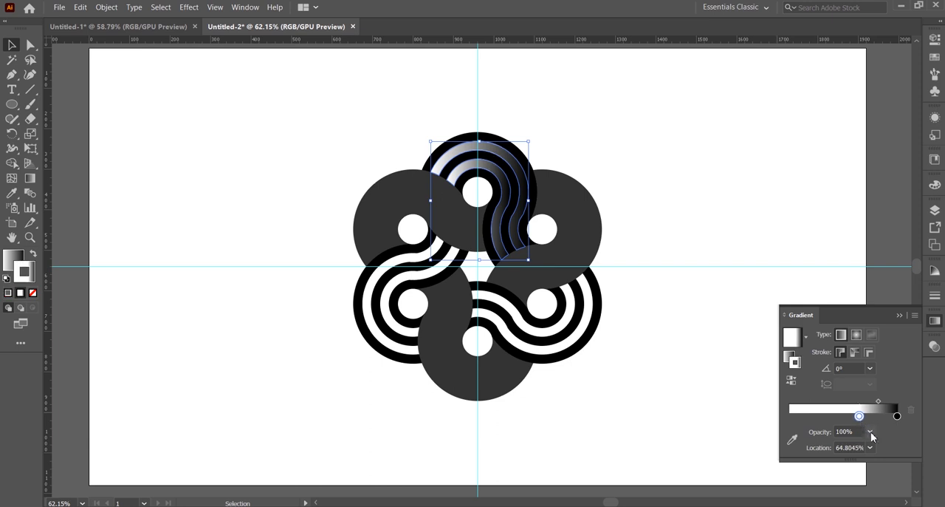
pyautogui.click(869, 431)
pyautogui.click(887, 288)
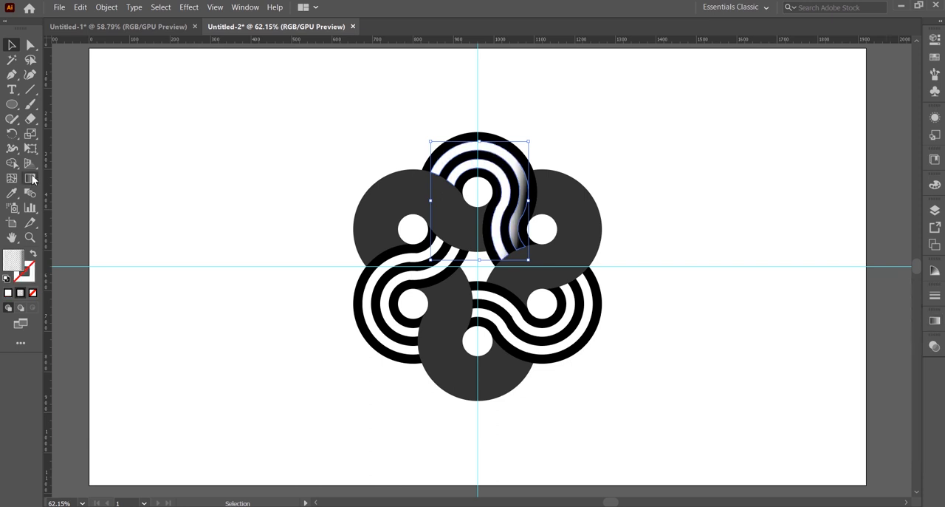
# Step: Redirect the top stripes' gradient downward with the Gradient tool so the black shading falls on their lower ends
pyautogui.click(30, 179)
pyautogui.moveTo(502, 124); pyautogui.dragTo(515, 249)
pyautogui.press('v')
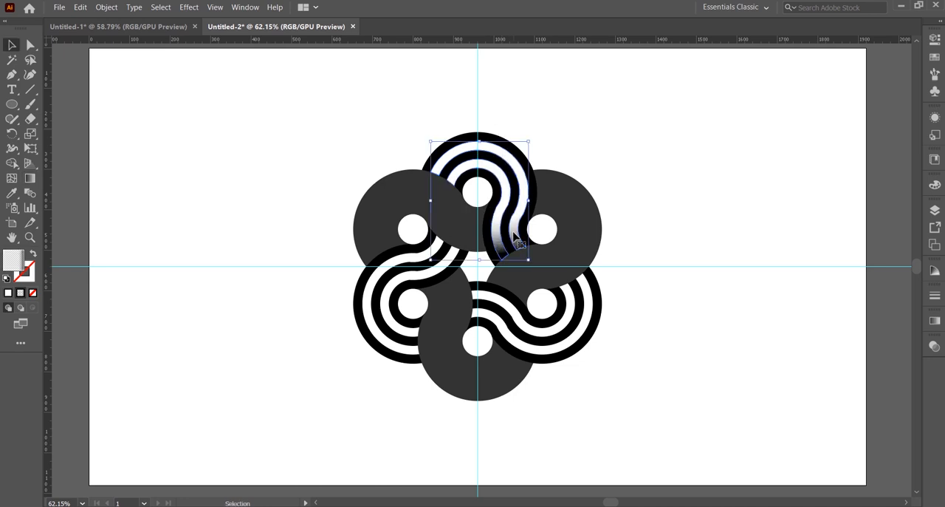
# Step: Rotate a copy of the gradient stripes 120° about the guide intersection and repeat the transformation to shade the third set
pyautogui.click(12, 134)
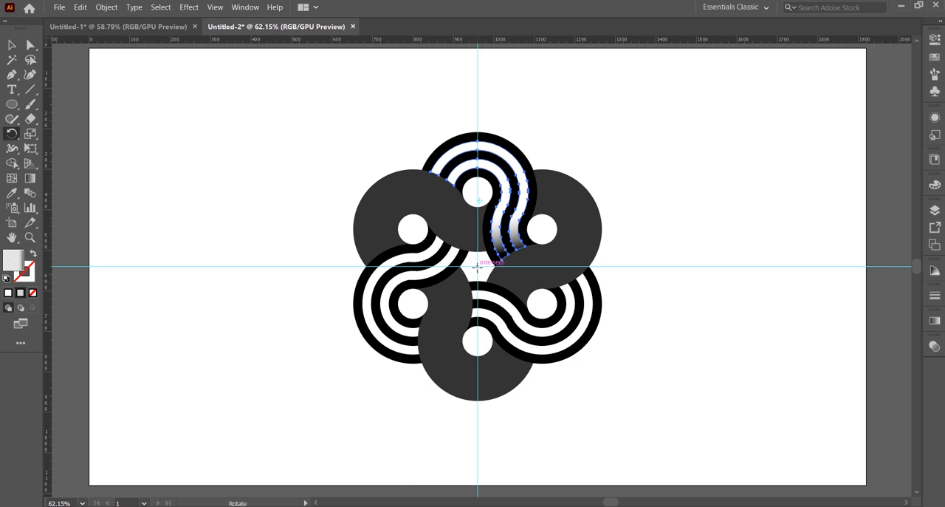
pyautogui.press('alt')
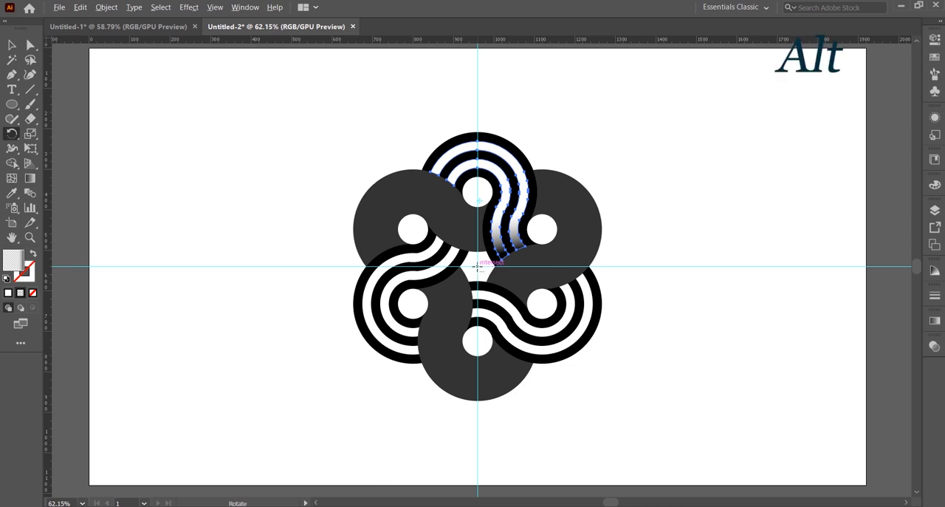
pyautogui.keyDown('alt'); pyautogui.click(477, 266); pyautogui.keyUp('alt')
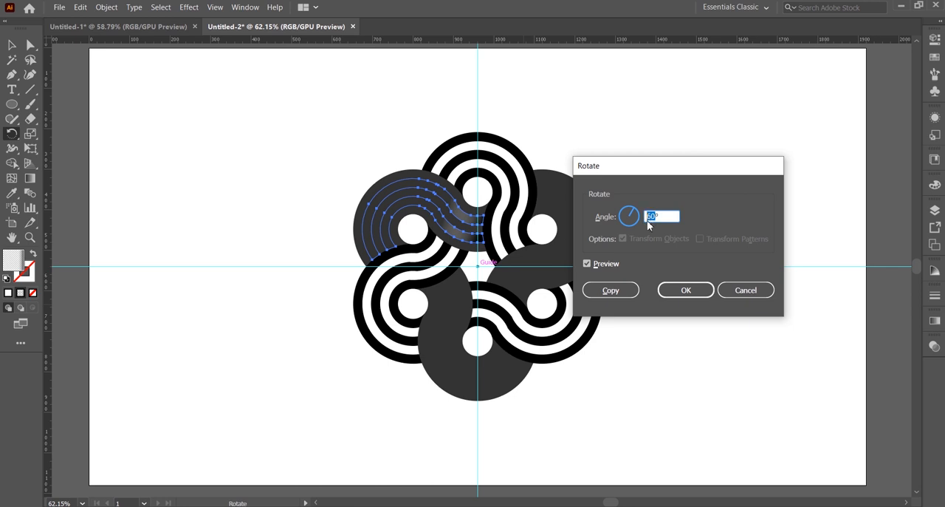
pyautogui.write('12')
pyautogui.click(616, 290)
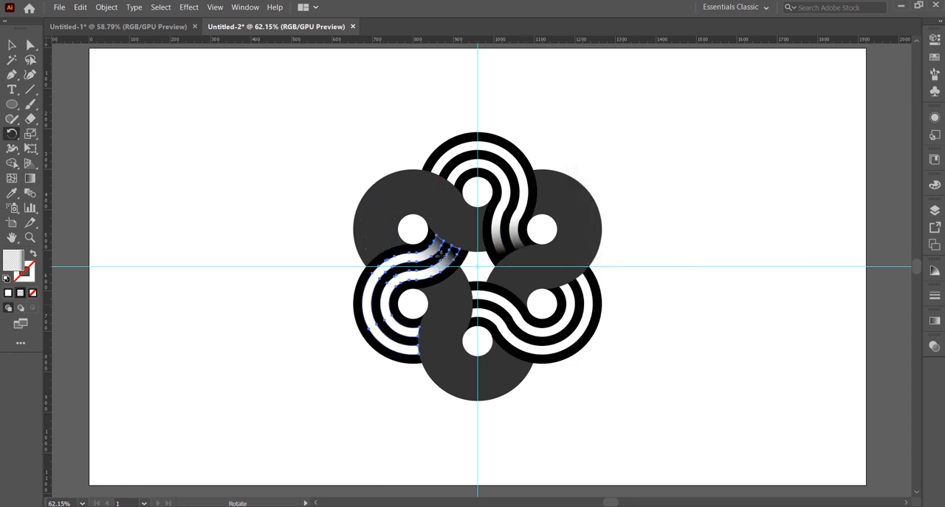
pyautogui.hotkey('ctrl', 'd')
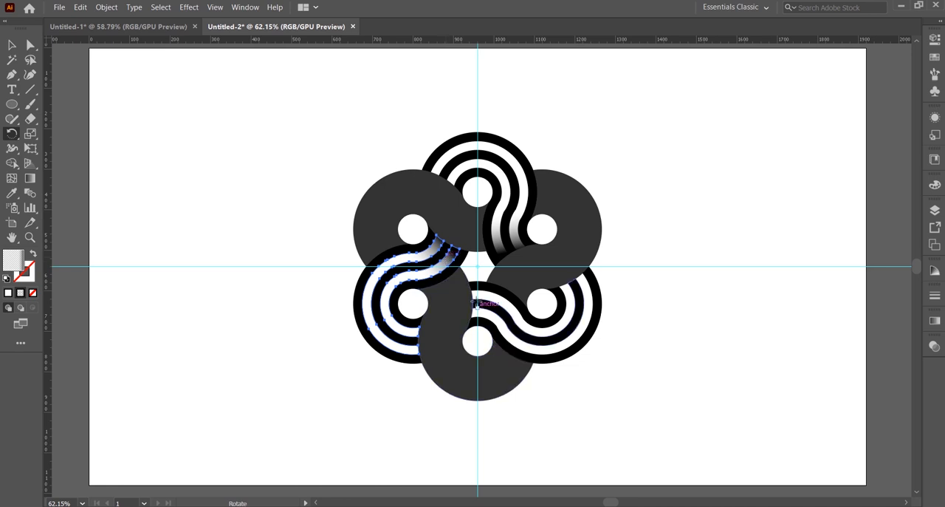
pyautogui.press('v')
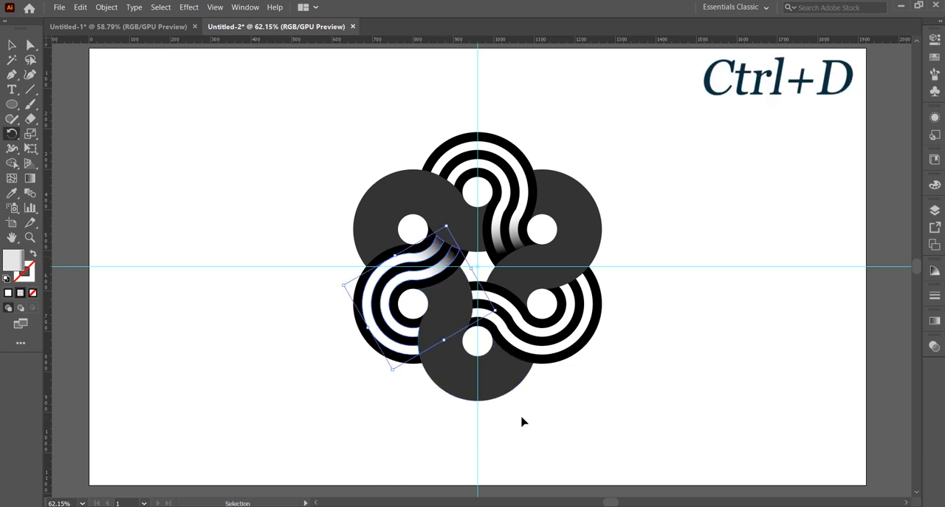
pyautogui.press('r')
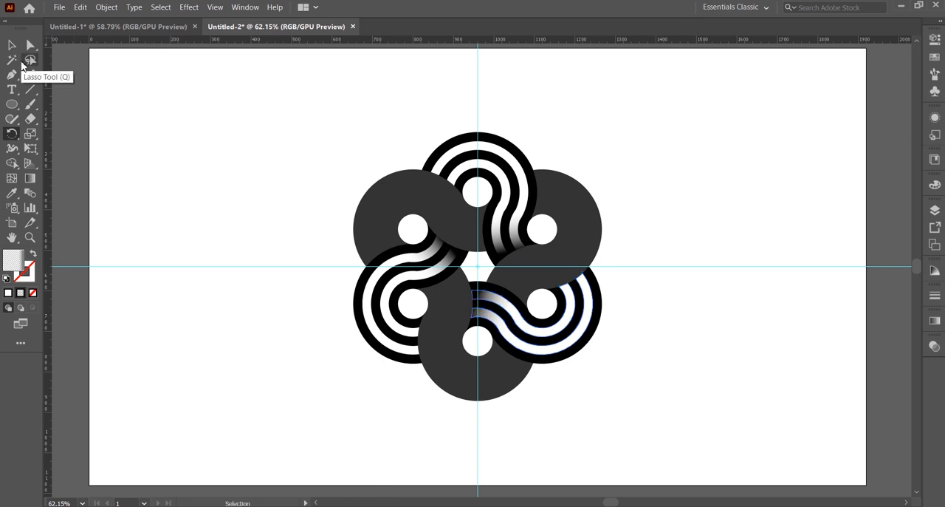
pyautogui.click(12, 44)
# Step: Duplicate the top set's gradient stripes in front and move the copy to the empty area right of the design
pyautogui.click(458, 155)
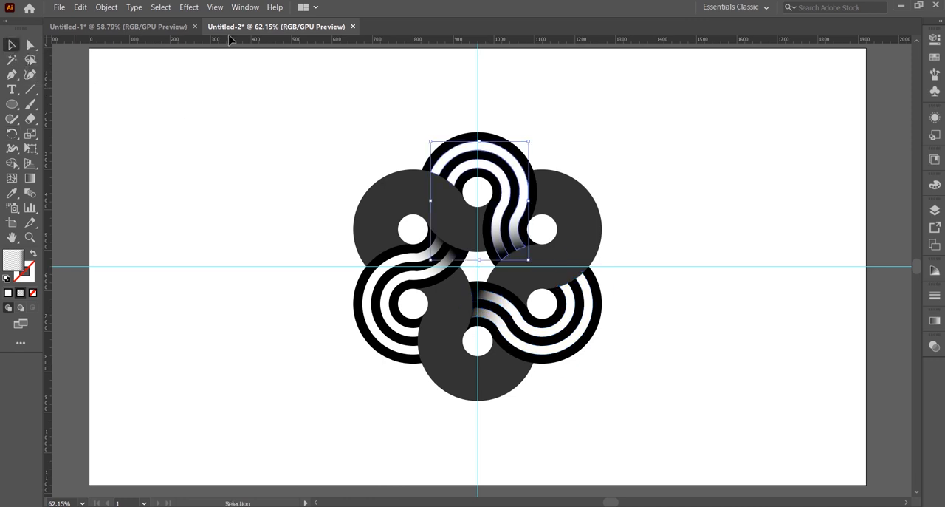
pyautogui.click(80, 6)
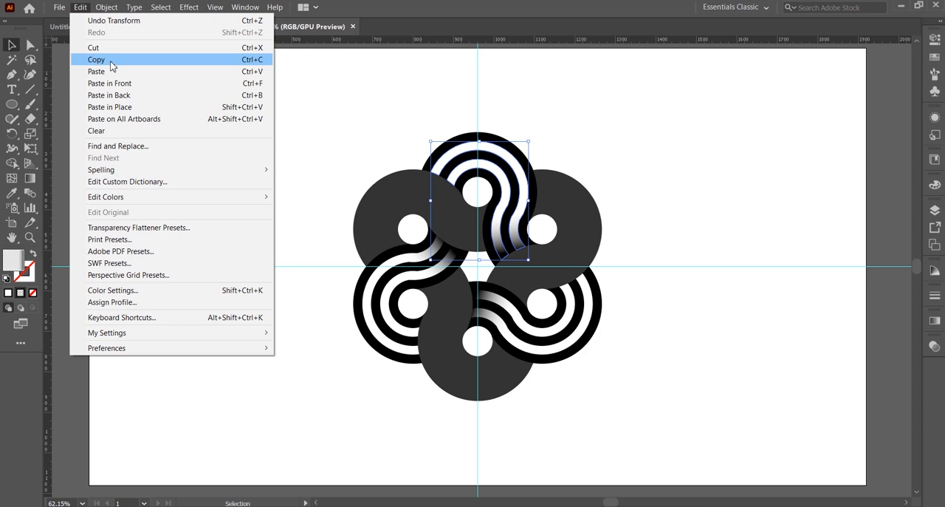
pyautogui.click(93, 60)
pyautogui.click(79, 7)
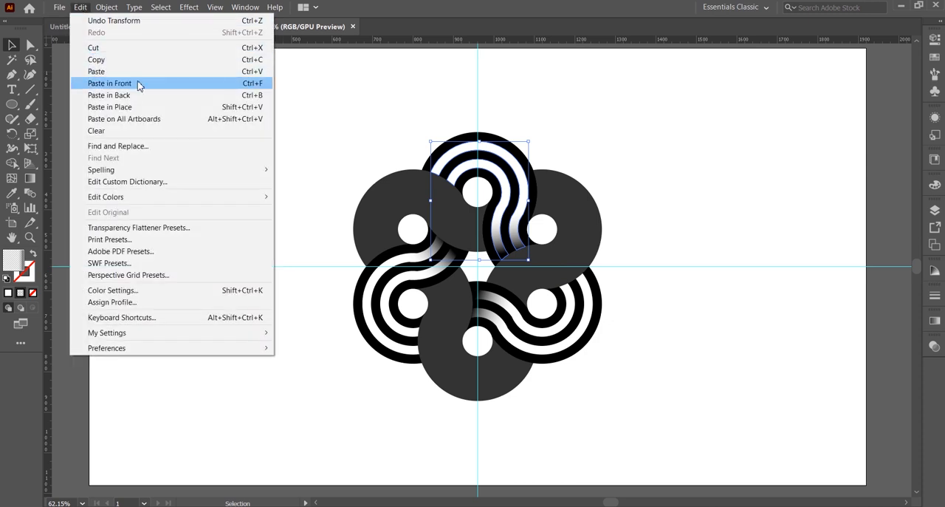
pyautogui.click(139, 86)
pyautogui.moveTo(480, 155); pyautogui.dragTo(648, 131)
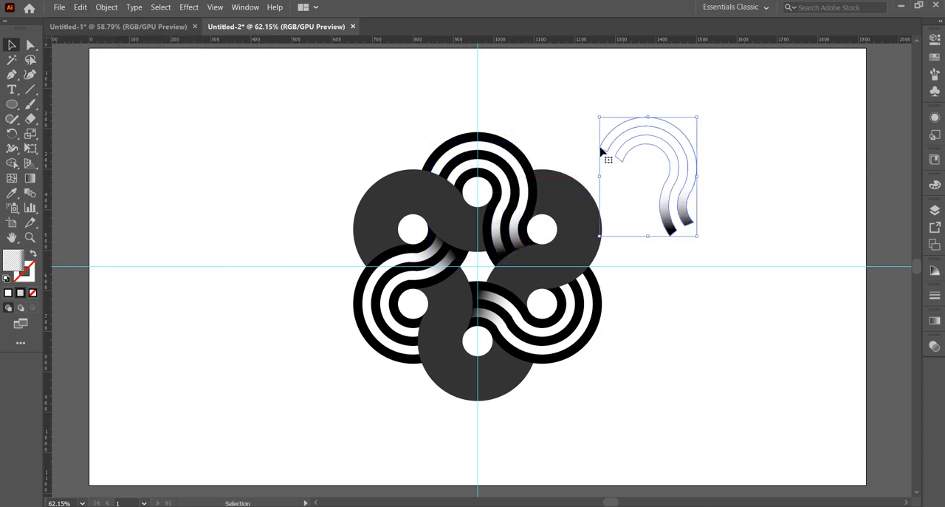
# Step: Draw a diagonal line across the right side of the stripe copy's arc and select it together with the stripes
pyautogui.click(31, 91)
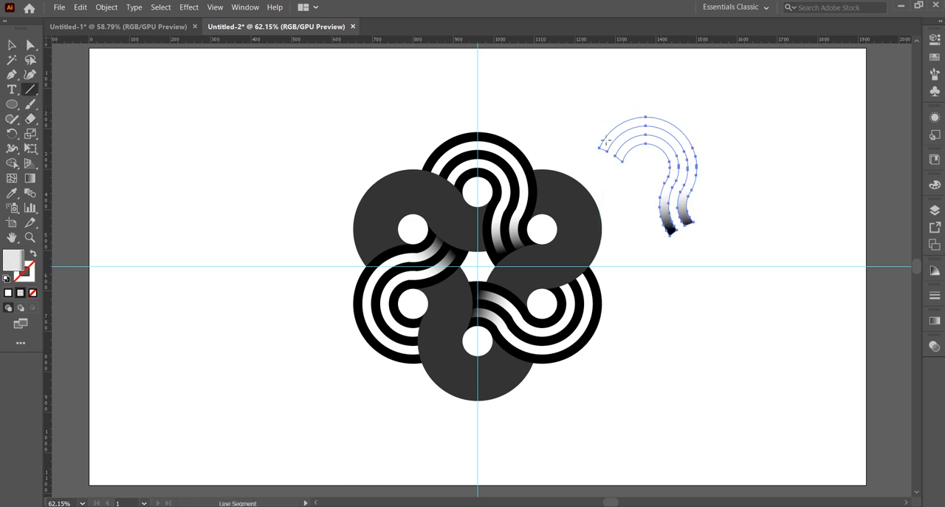
pyautogui.moveTo(648, 174); pyautogui.dragTo(714, 133)
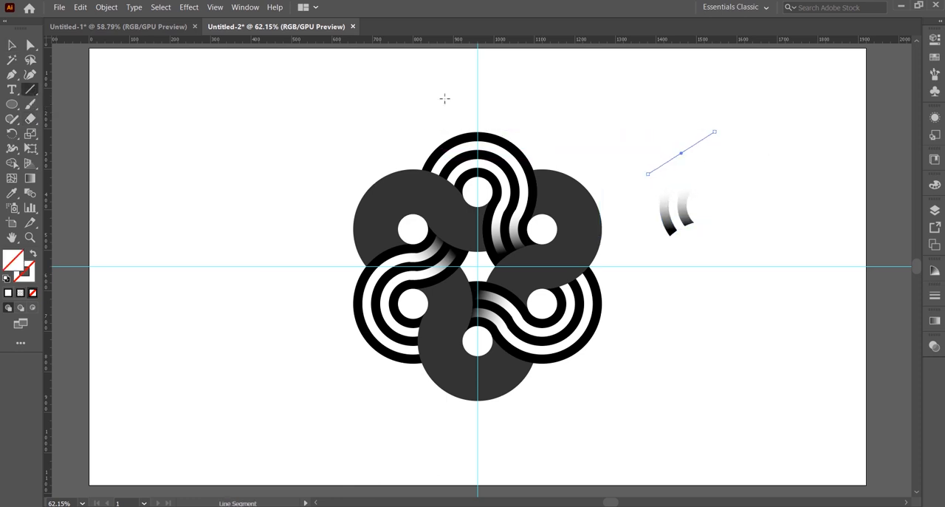
pyautogui.click(12, 45)
pyautogui.keyDown('shift'); pyautogui.click(666, 170); pyautogui.keyUp('shift')
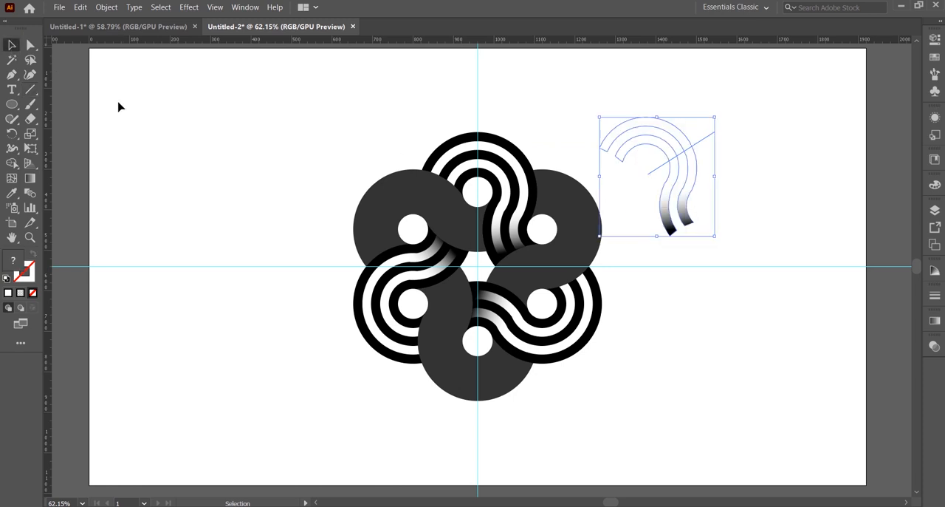
# Step: Remove the stripe copy's curved tails below the line with the Shape Builder and delete the cutting line
pyautogui.click(12, 163)
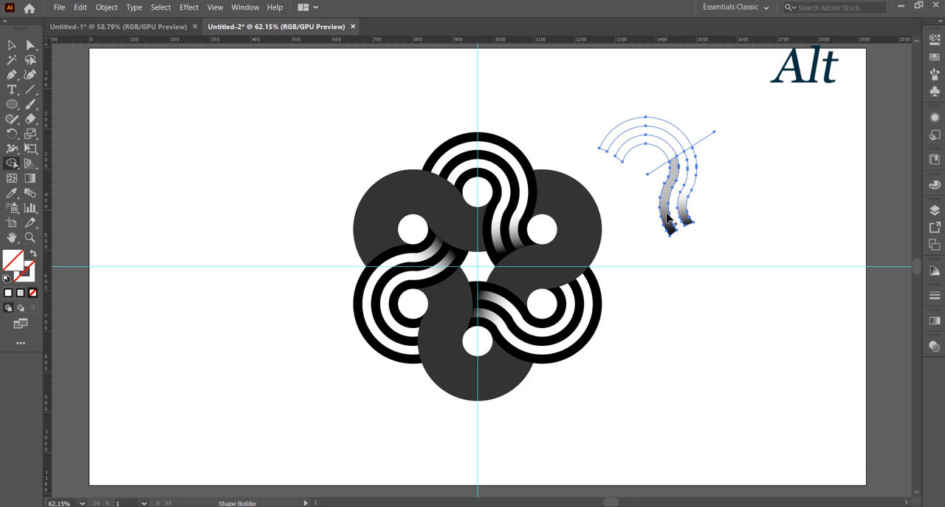
pyautogui.moveTo(670, 222)
pyautogui.mouseDown()
pyautogui.moveTo(658, 196)
pyautogui.moveTo(704, 209)
pyautogui.mouseUp()
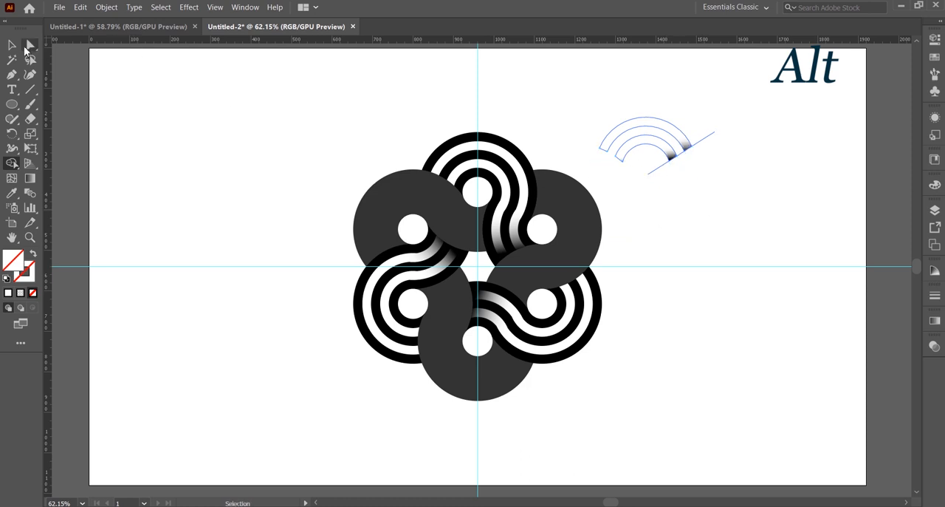
pyautogui.click(11, 45)
pyautogui.click(730, 152)
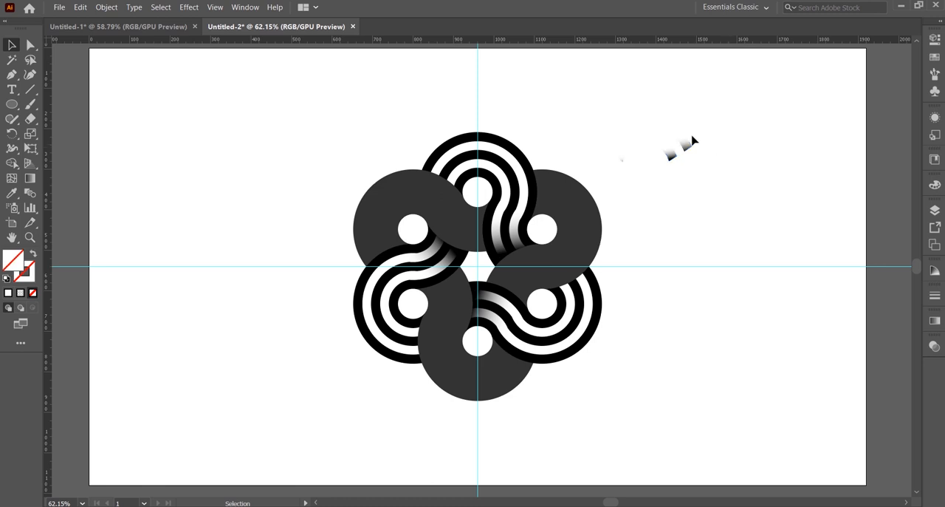
pyautogui.click(703, 146)
pyautogui.press('Delete')
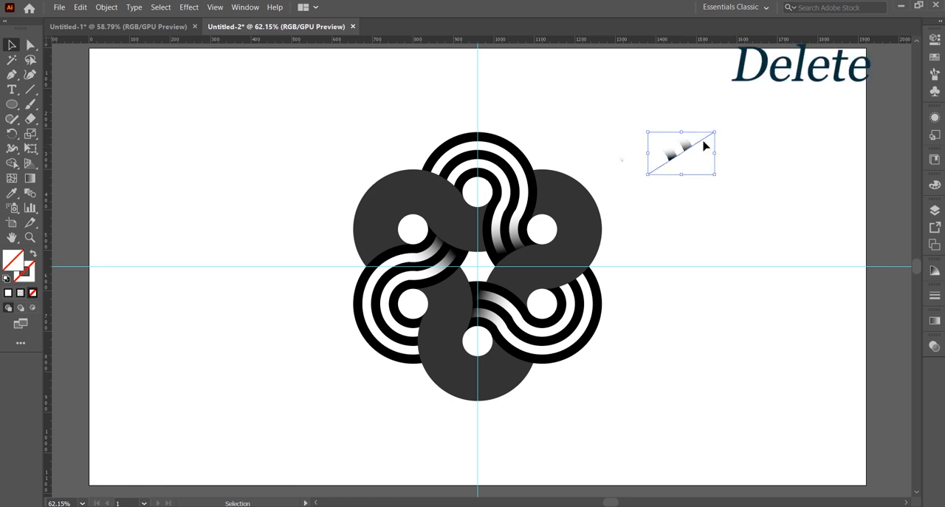
# Step: Reverse the gradient on the trimmed arc stripes
pyautogui.click(627, 131)
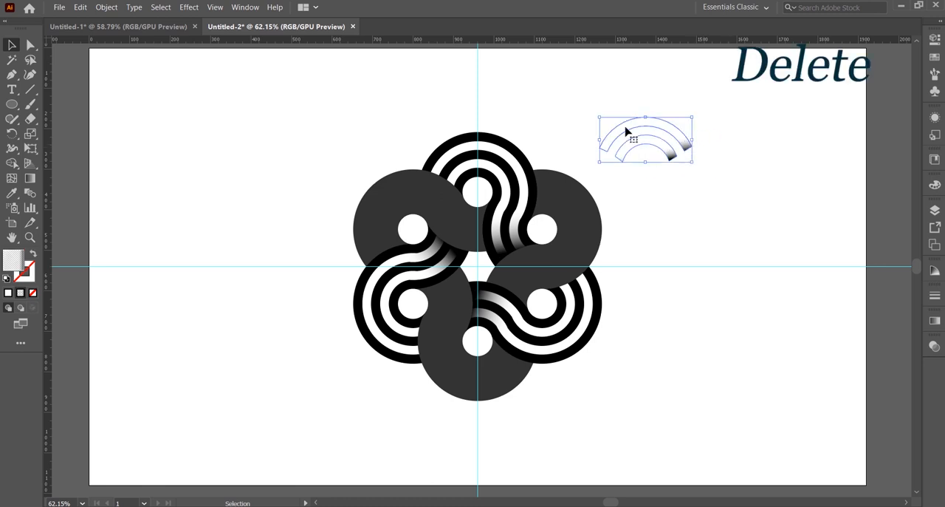
pyautogui.click(935, 319)
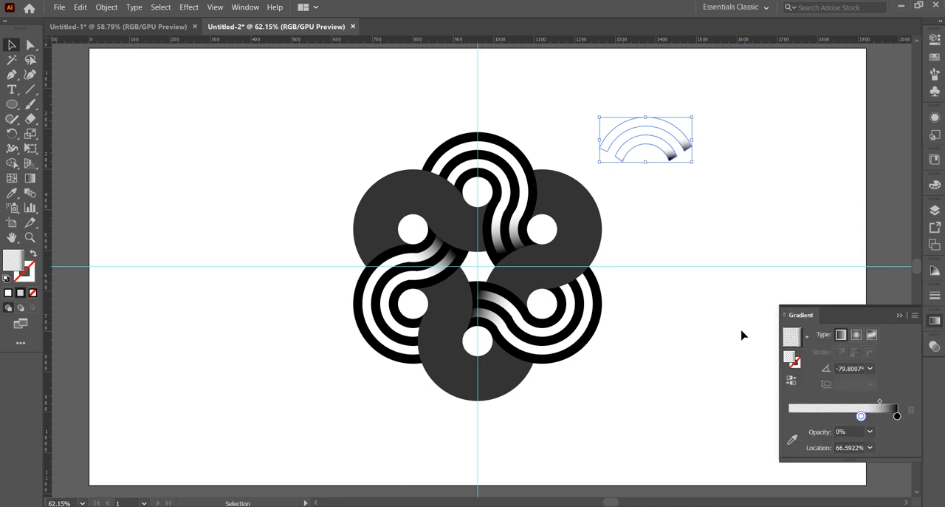
pyautogui.click(791, 379)
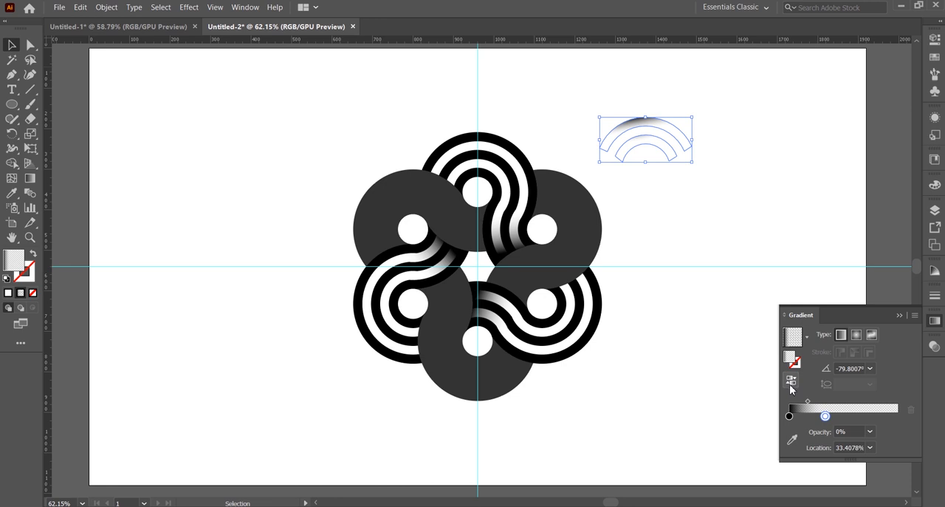
pyautogui.click(789, 383)
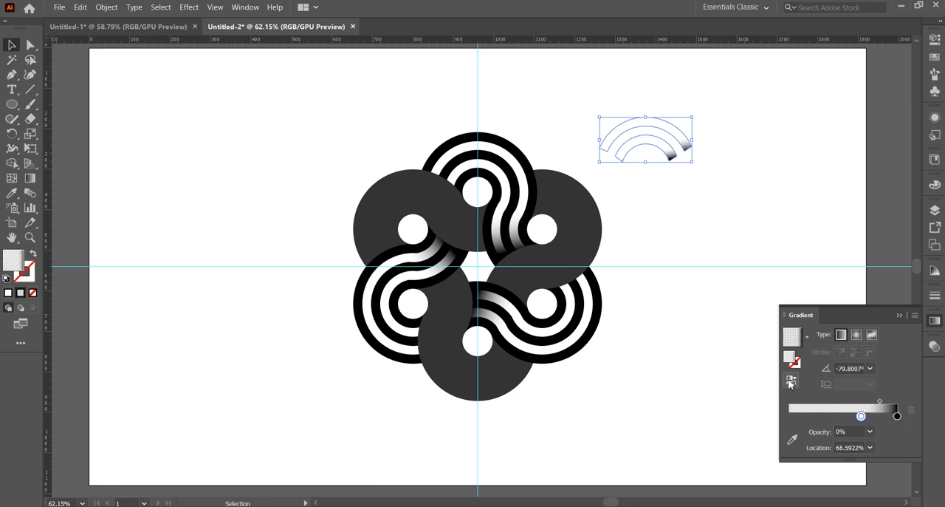
pyautogui.click(788, 383)
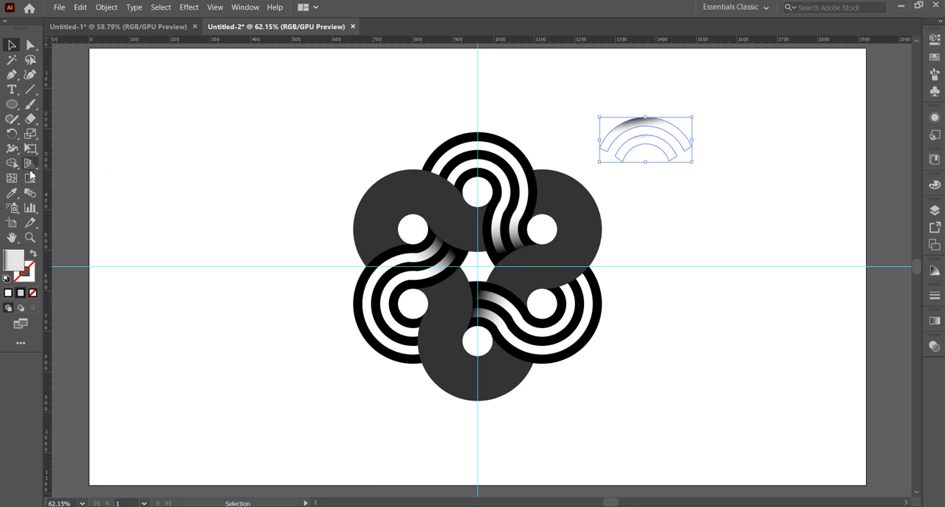
# Step: Redraw the arcs' gradient diagonally so black fades from their lower-left ends, and move them back onto the top stripe set
pyautogui.click(29, 178)
pyautogui.moveTo(603, 160); pyautogui.dragTo(706, 88)
pyautogui.click(11, 46)
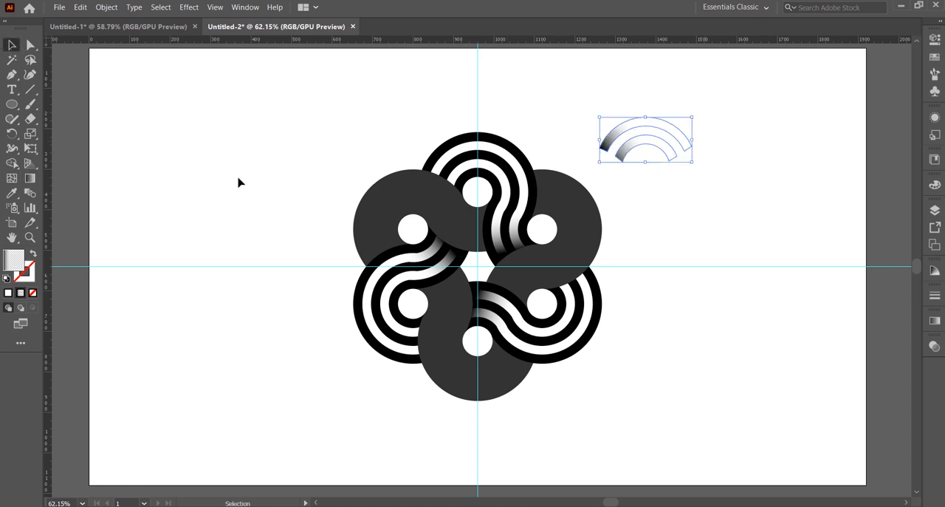
pyautogui.moveTo(638, 124); pyautogui.dragTo(469, 152)
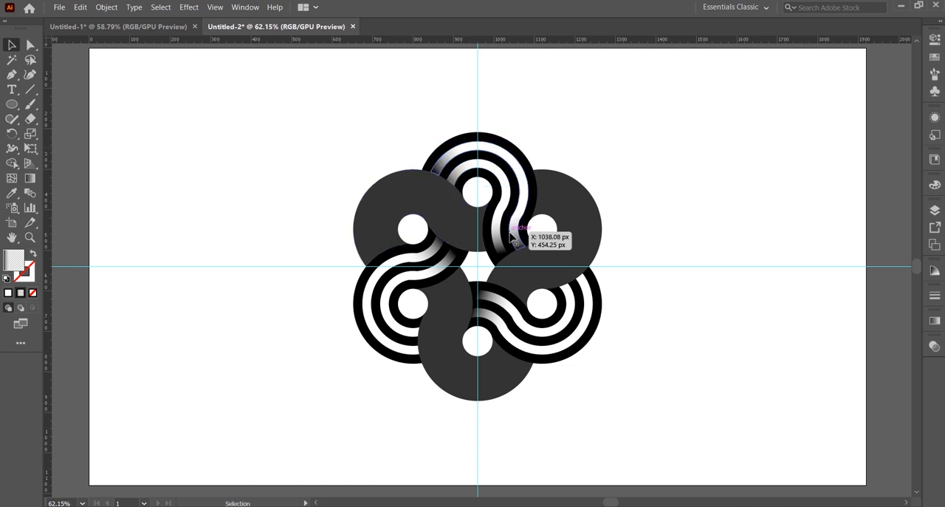
# Step: Rotate a copy of the shaded arcs 120° about the guide intersection, repeat it for the third set, and clear the selection
pyautogui.click(430, 169)
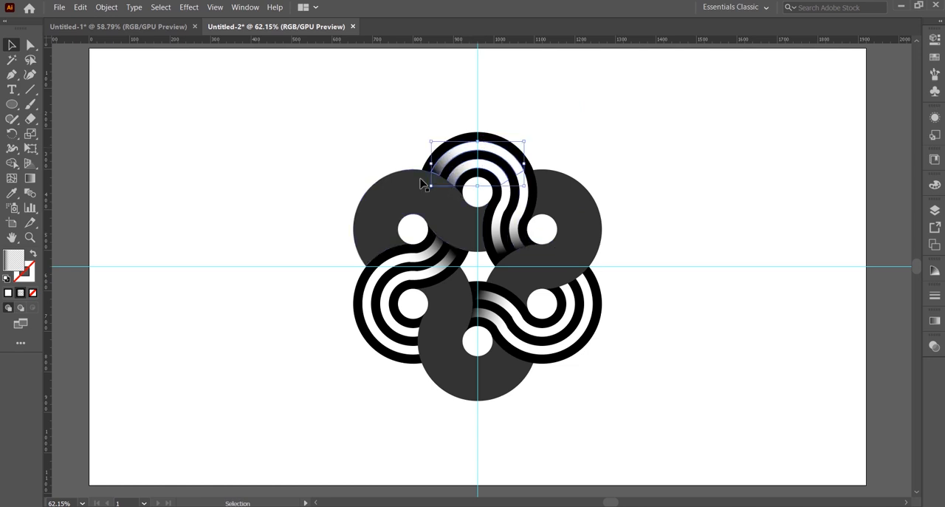
pyautogui.click(12, 134)
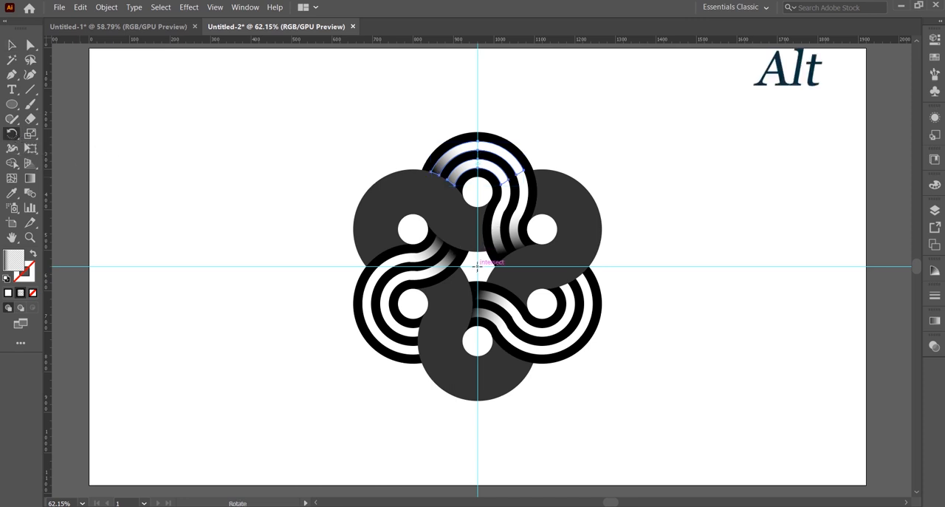
pyautogui.keyDown('alt'); pyautogui.click(477, 266); pyautogui.keyUp('alt')
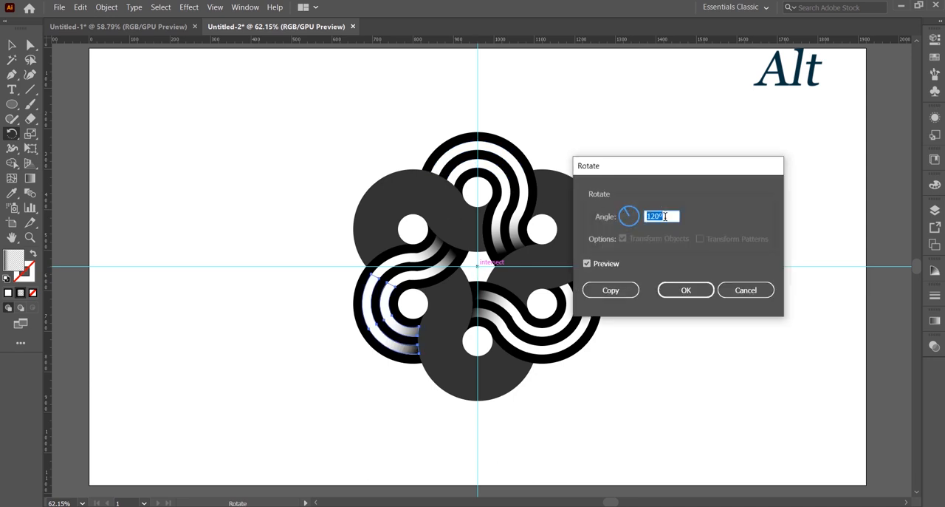
pyautogui.click(611, 291)
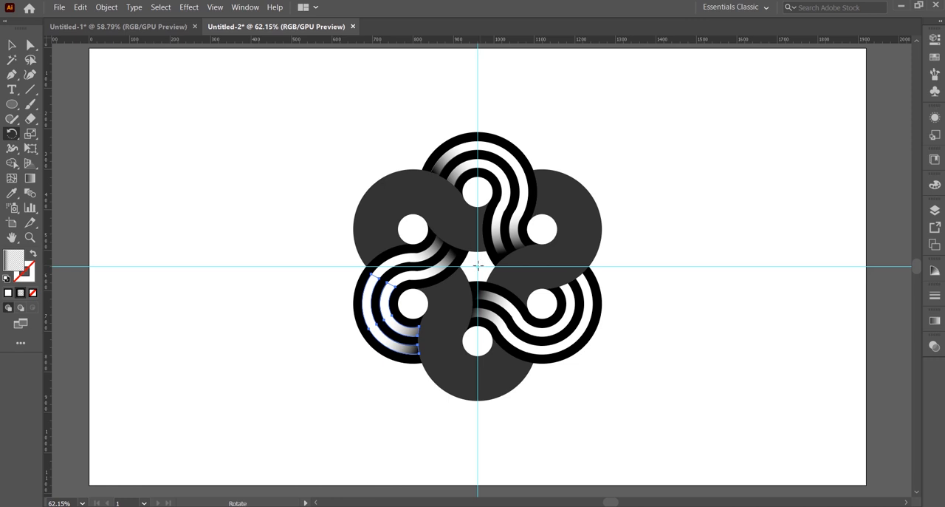
pyautogui.hotkey('ctrl', 'd')
pyautogui.press('v')
pyautogui.hotkey('ctrl', 'd')
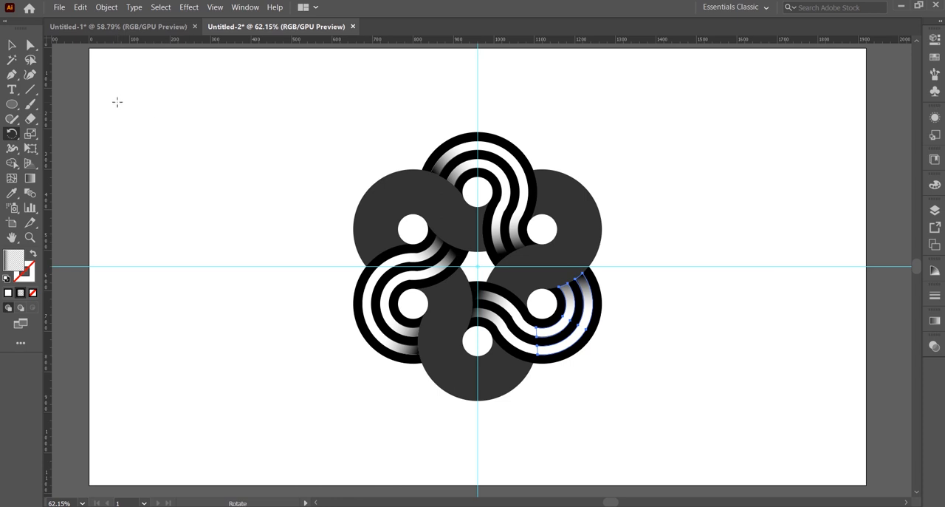
pyautogui.click(16, 46)
pyautogui.click(268, 202)
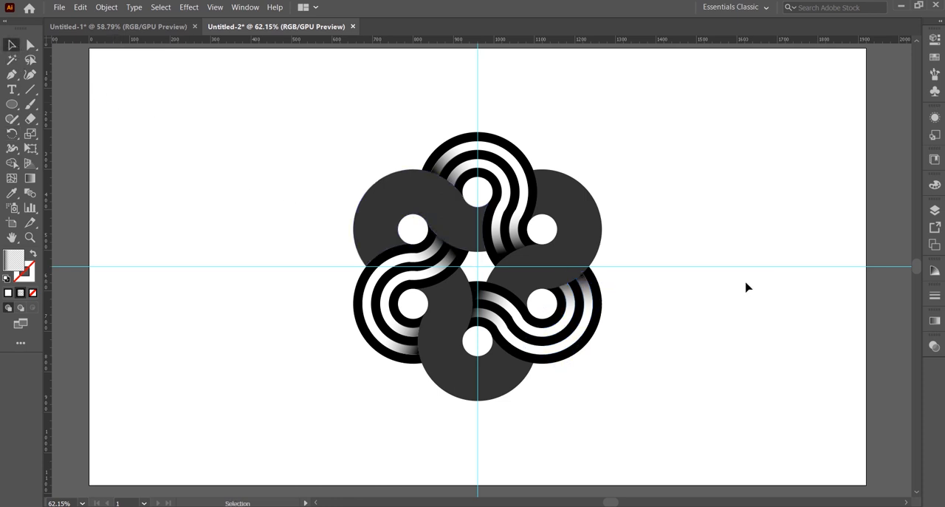
# Step: Unlock all objects, clear the selection, and hide the guides
pyautogui.click(105, 7)
pyautogui.click(122, 93)
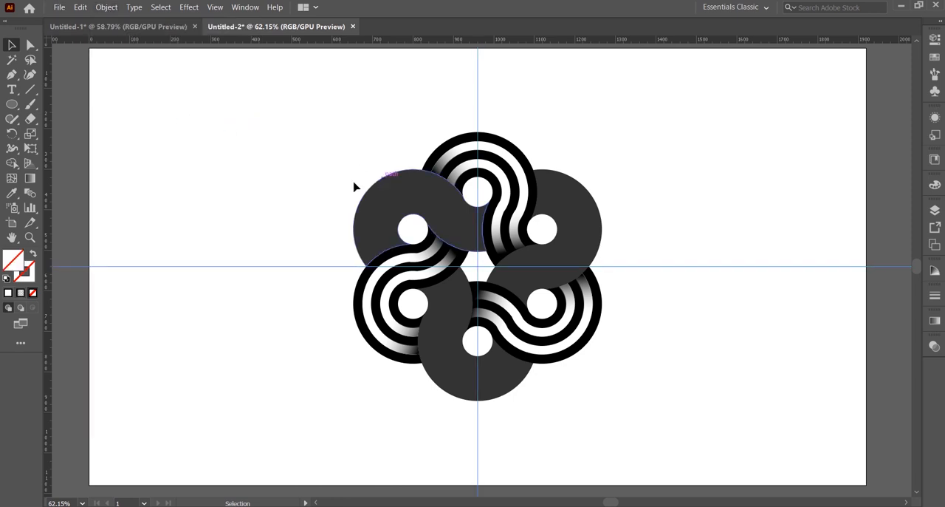
pyautogui.click(354, 187)
pyautogui.hotkey('ctrl', 'd')
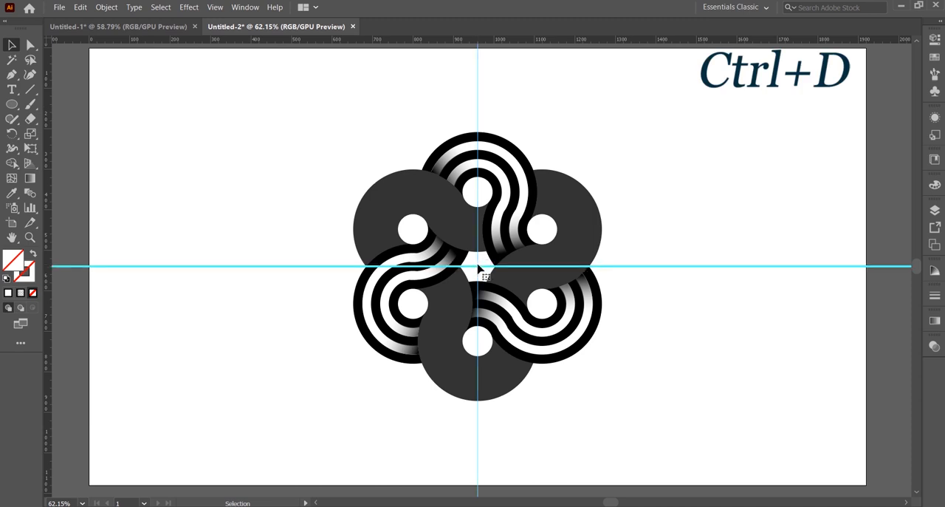
pyautogui.hotkey('ctrl', ';')
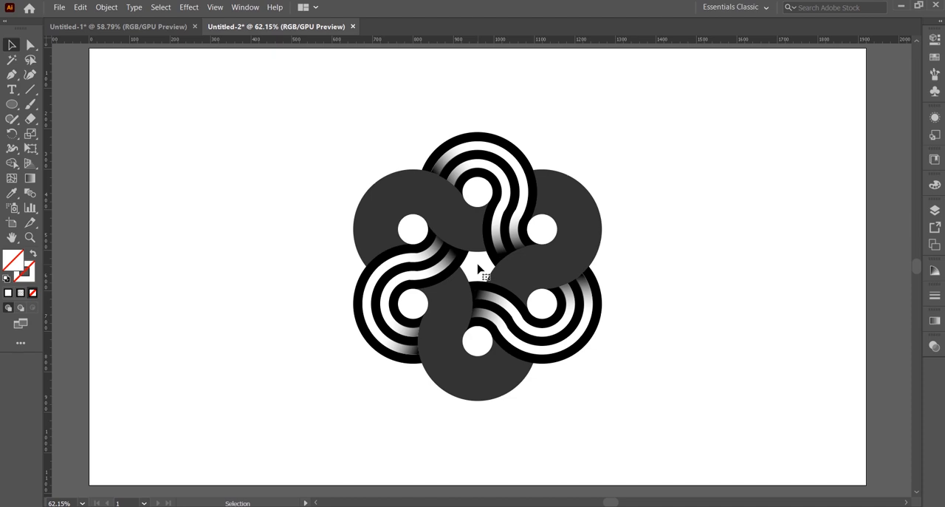
# Step: Select the whole design, move it into the left half of the artboard, and keep it selected
pyautogui.moveTo(346, 147); pyautogui.dragTo(317, 253)
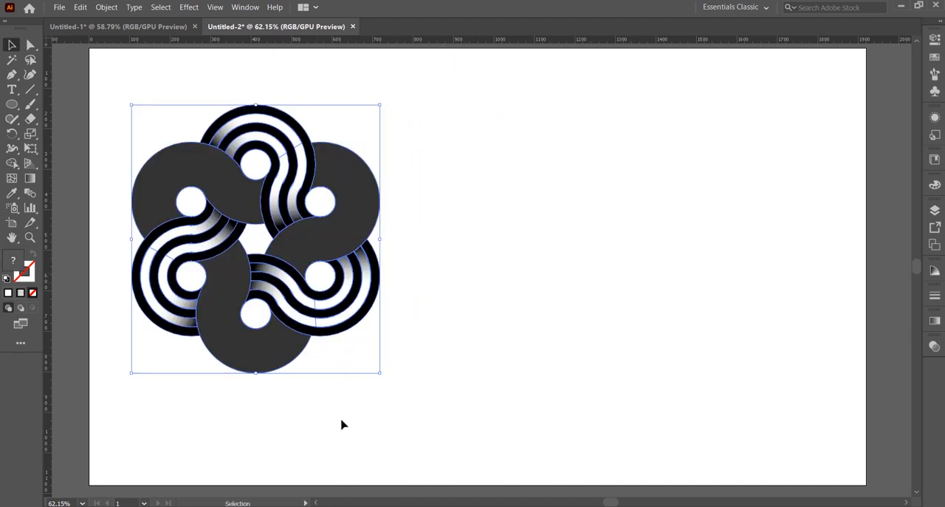
pyautogui.click(342, 424)
pyautogui.click(270, 253)
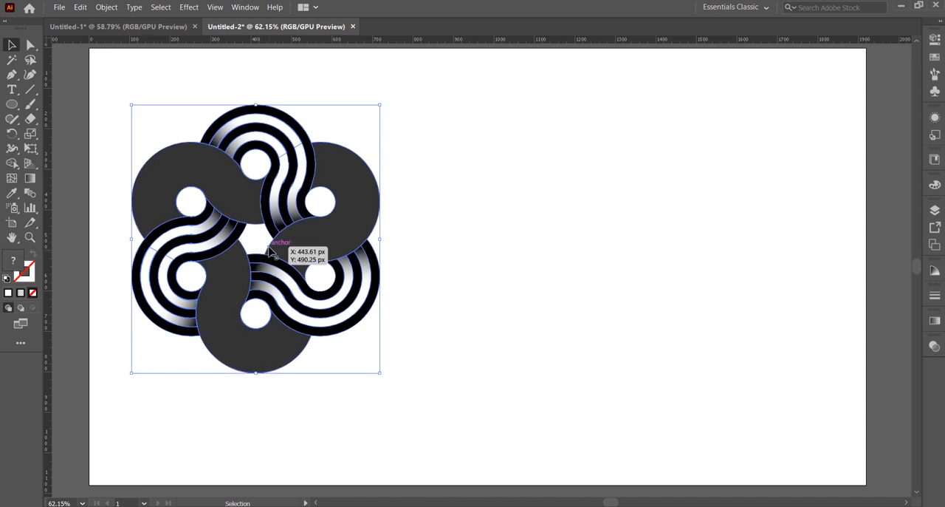
# Step: Copy the design, paste the duplicate in front, and move it into the right half of the artboard
pyautogui.click(81, 7)
pyautogui.click(100, 60)
pyautogui.click(80, 8)
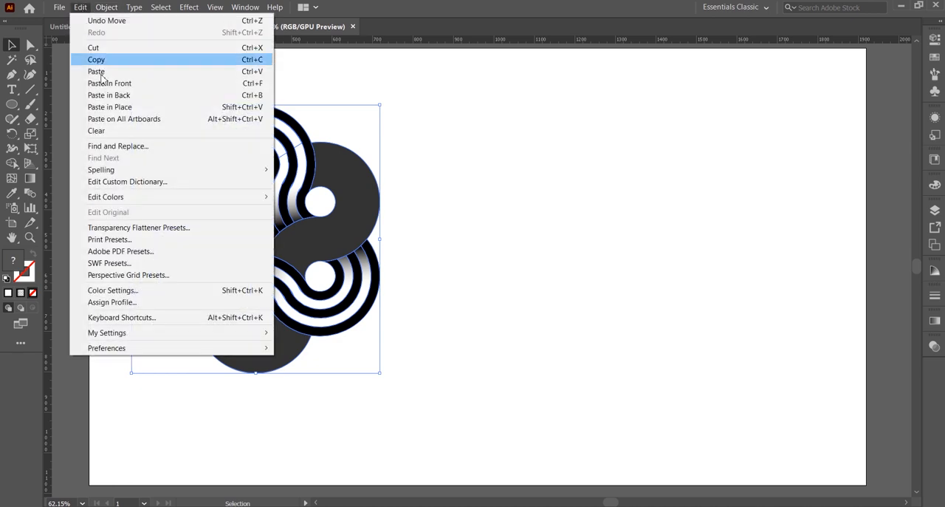
pyautogui.click(156, 84)
pyautogui.moveTo(293, 208); pyautogui.dragTo(630, 216)
# Step: Recolor the duplicate with a previewed RGB color balance adjustment of Red -1%, Green 40% and Blue 29%, and deselect it
pyautogui.click(80, 7)
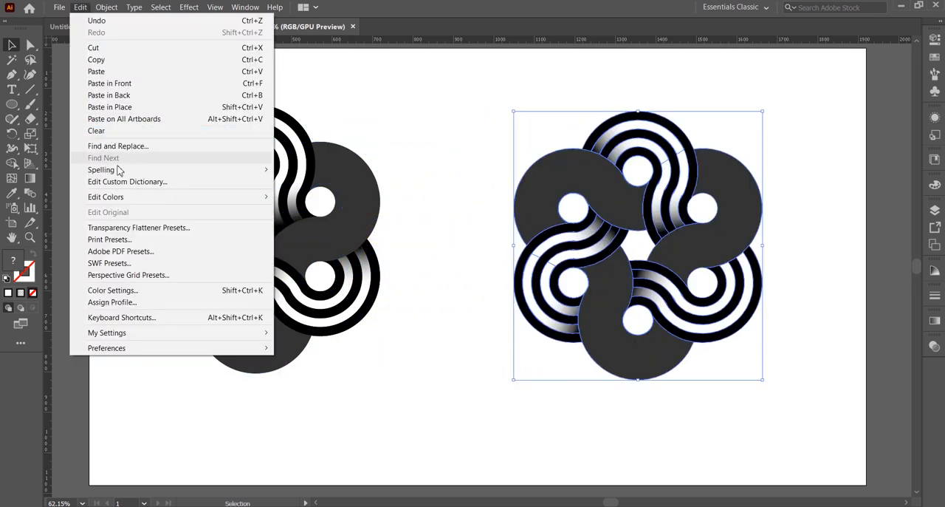
pyautogui.moveTo(183, 205)
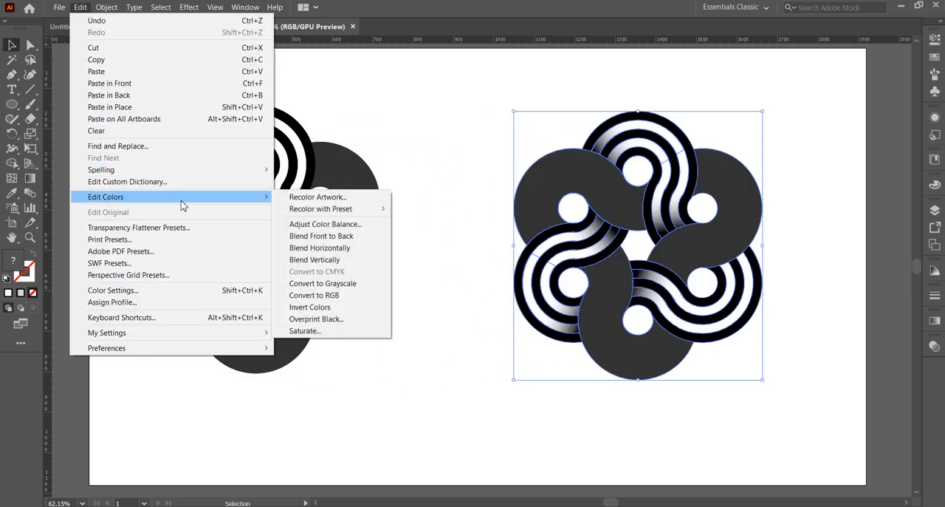
pyautogui.click(334, 226)
pyautogui.click(344, 284)
pyautogui.moveTo(382, 168); pyautogui.dragTo(463, 174)
pyautogui.moveTo(382, 185); pyautogui.dragTo(456, 186)
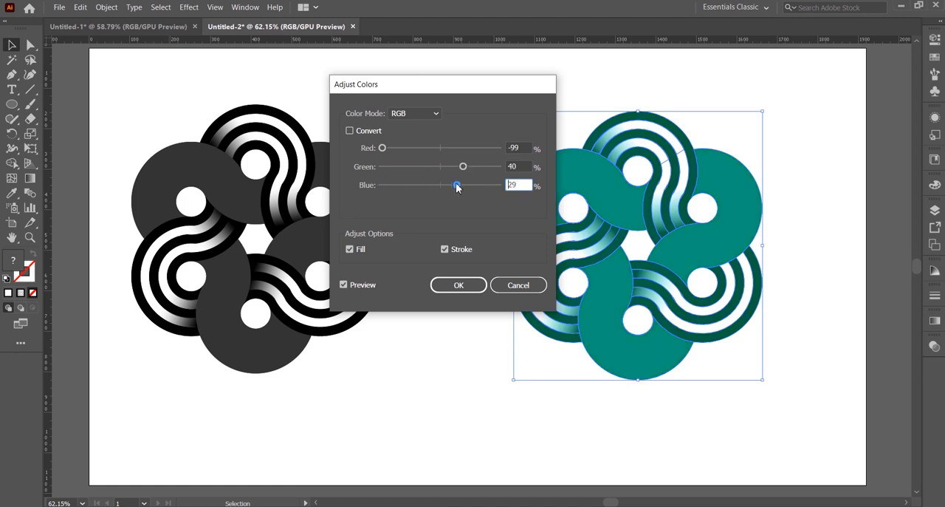
pyautogui.moveTo(382, 148); pyautogui.dragTo(444, 155)
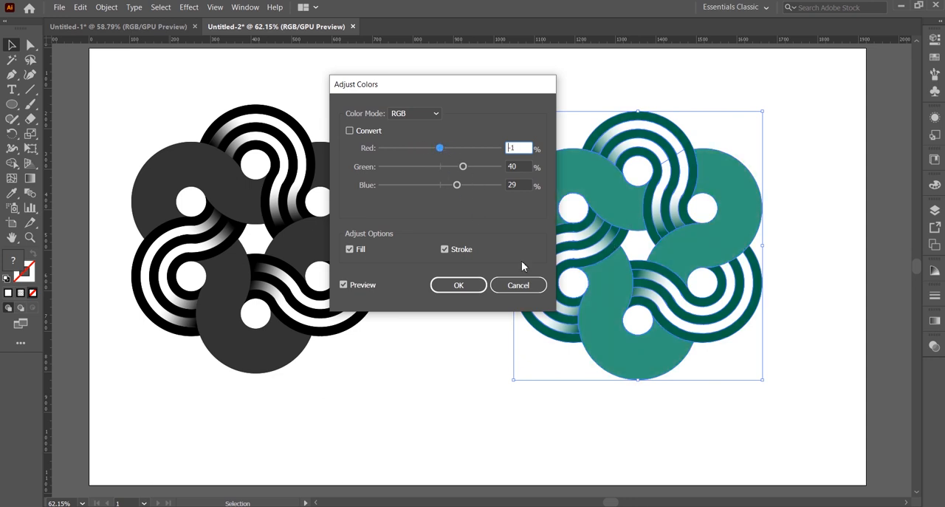
pyautogui.click(458, 284)
pyautogui.click(475, 418)
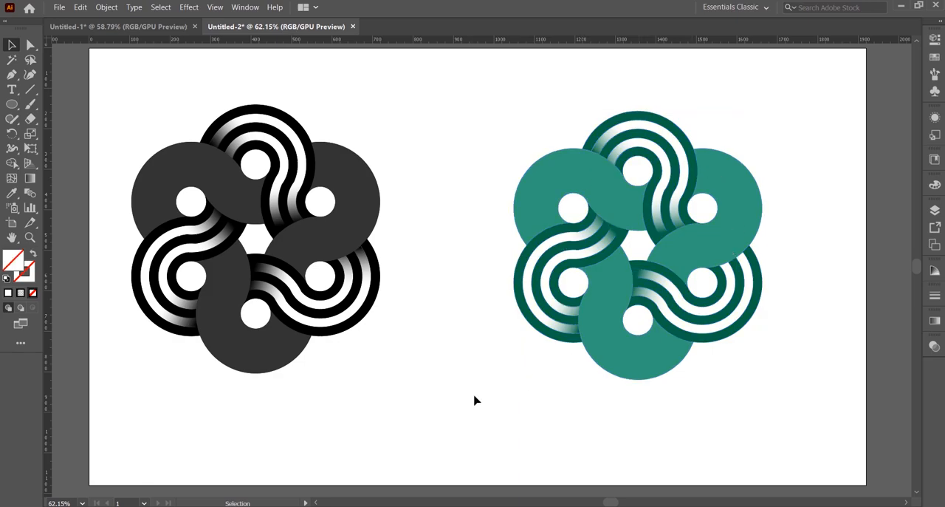